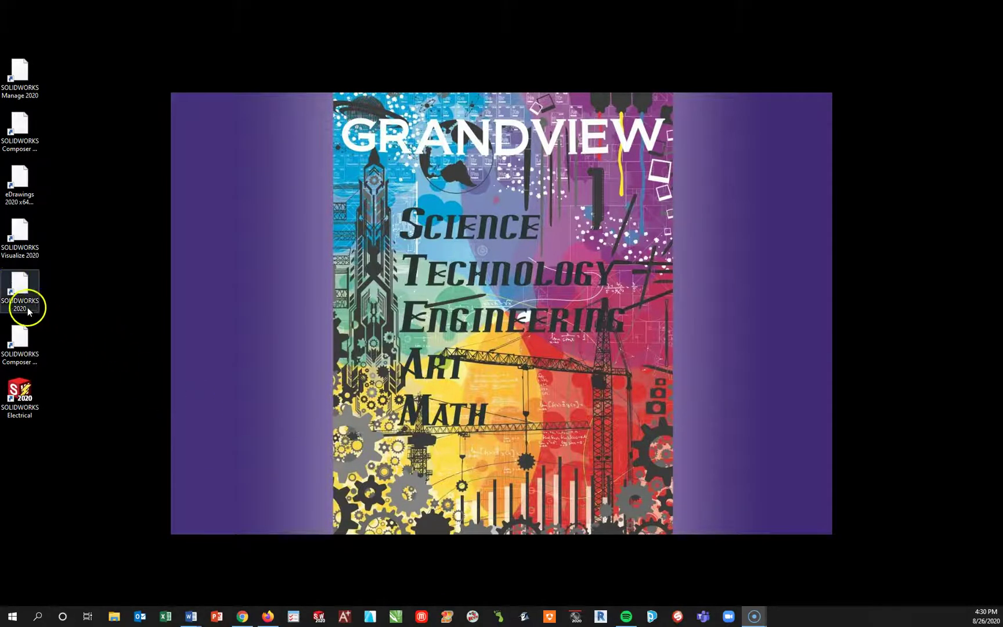
Bring up the SOLIDWORKS 2020 shortcut's options, then dismiss them.
{"action": "double_click", "coordinate": [21, 287]}
{"action": "right_click", "coordinate": [21, 286]}
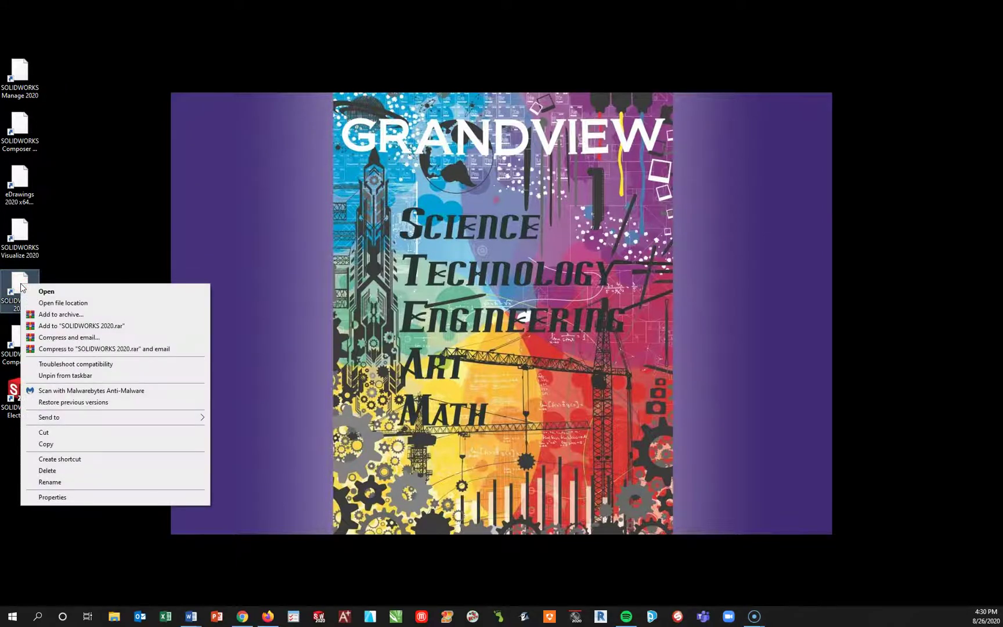
{"action": "left_click", "coordinate": [61, 376]}
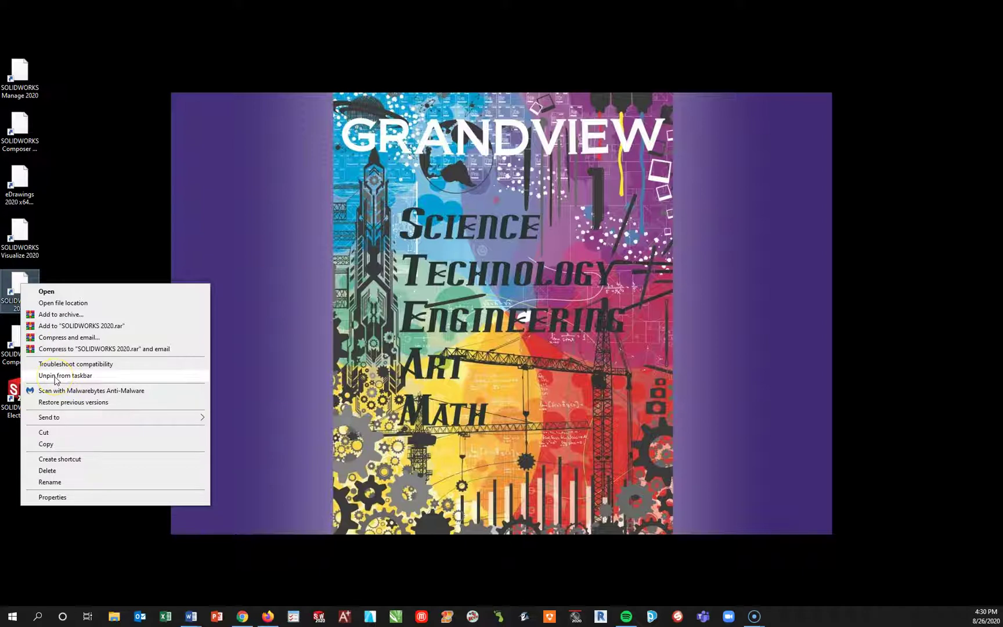
{"action": "left_click", "coordinate": [421, 531]}
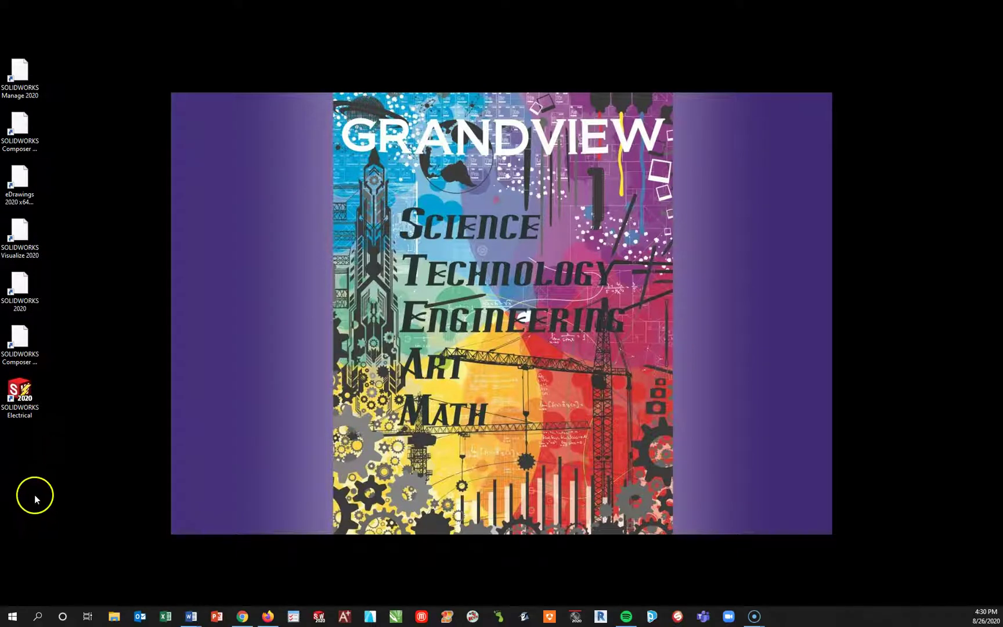
Create a new desktop folder named 'SOLIDWORKS TEMPLATES'.
{"action": "right_click", "coordinate": [19, 452]}
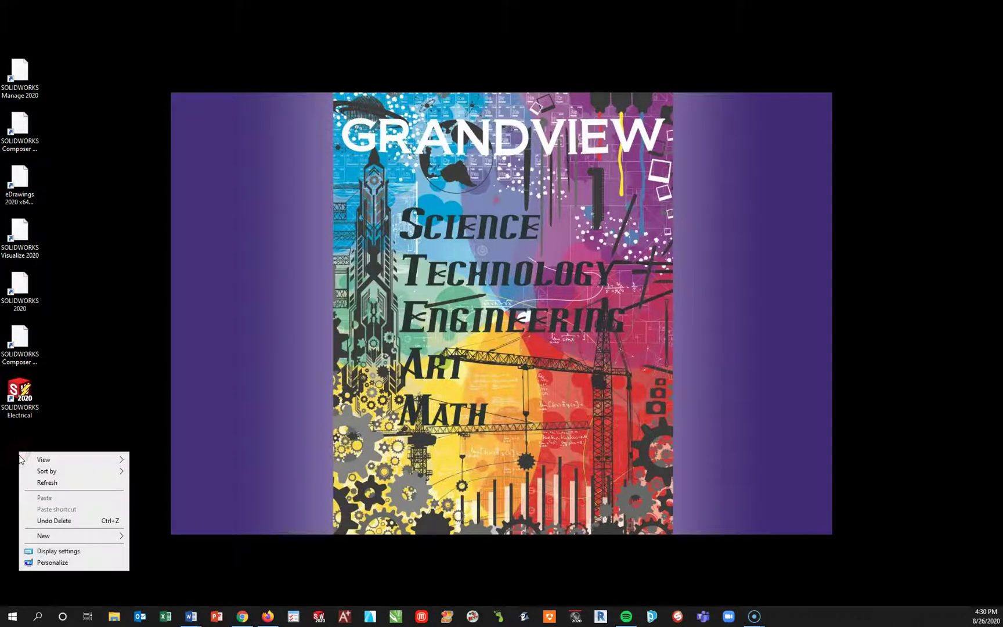
{"action": "mouse_move", "coordinate": [90, 538]}
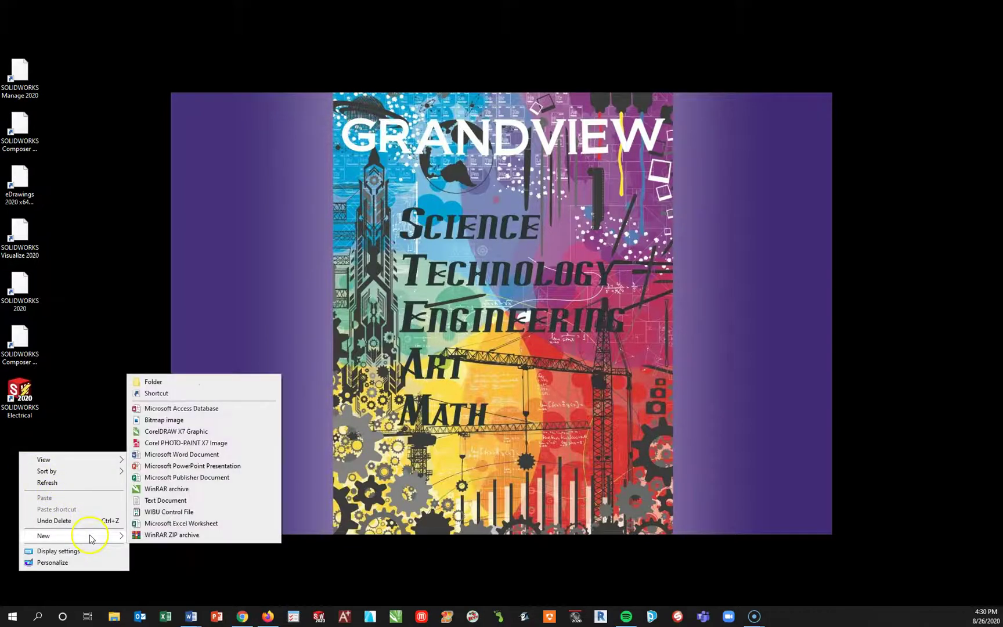
{"action": "left_click", "coordinate": [160, 381]}
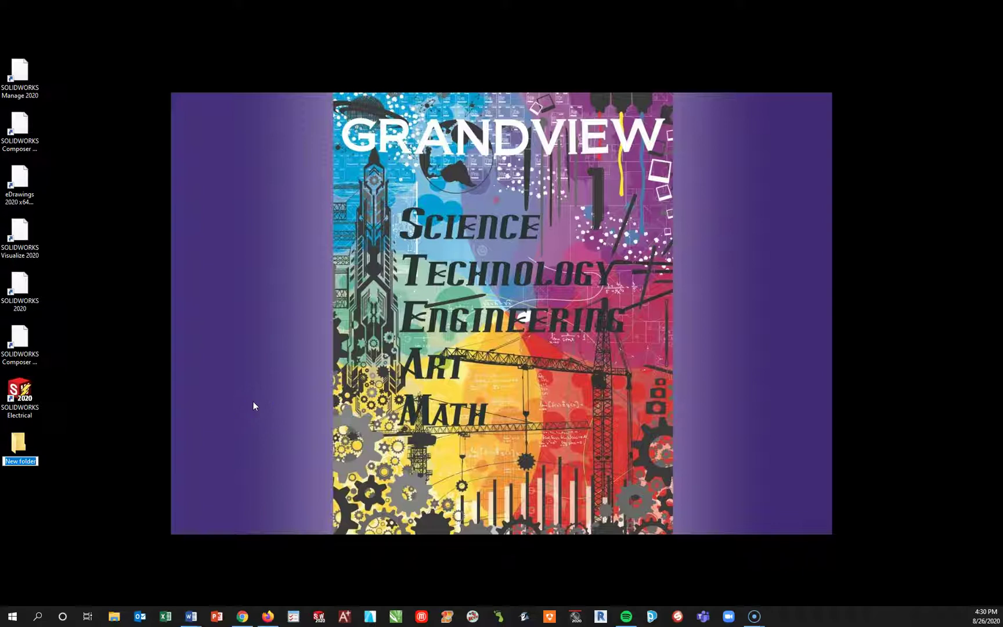
{"action": "type", "text": "SOLIDWORKS TEMPLATES"}
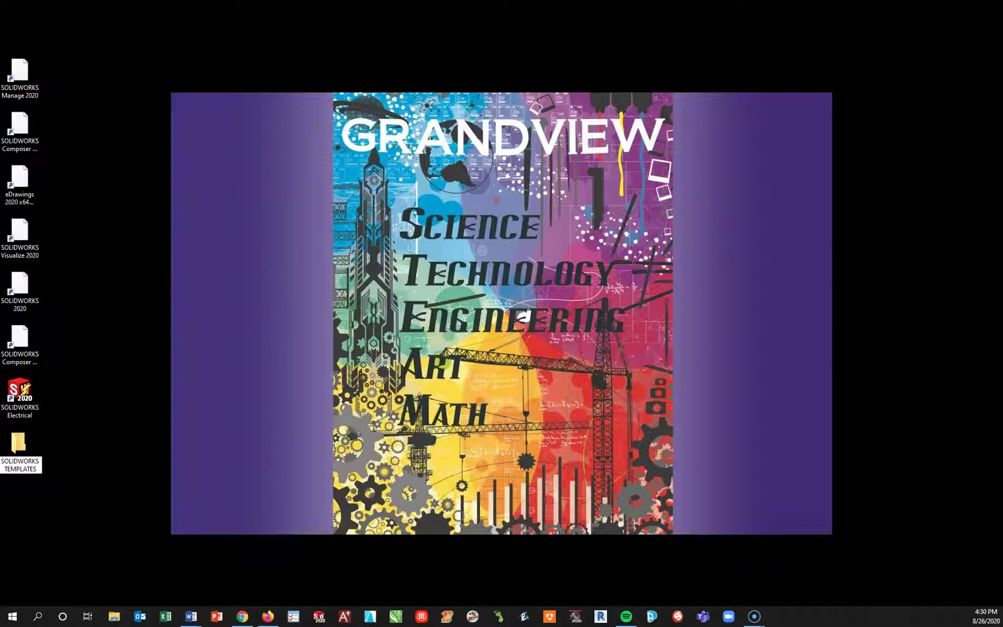
{"action": "key", "text": "Return"}
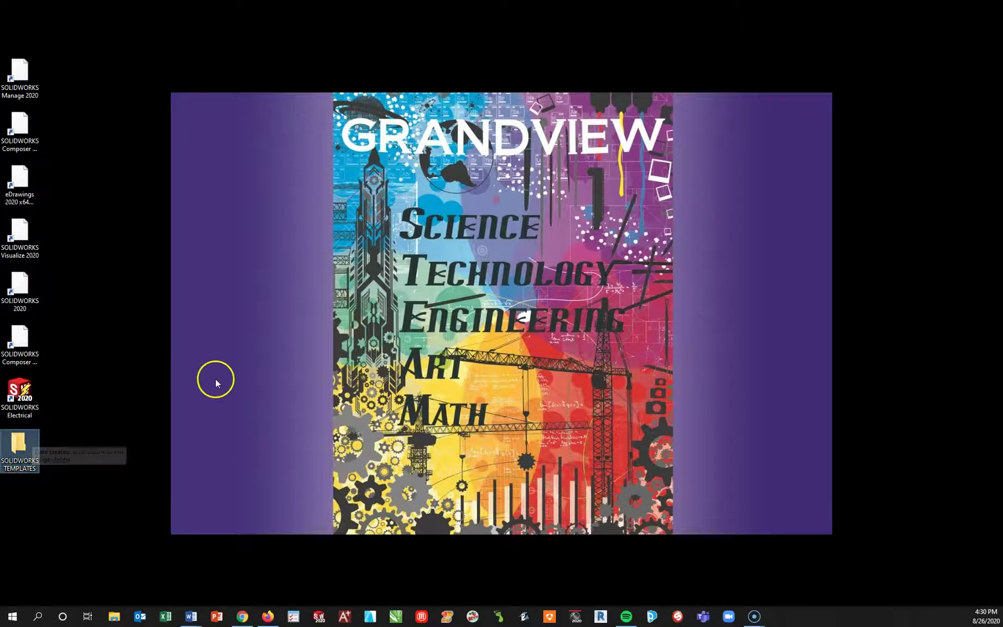
Bring Chrome forward, log in to myCherryCreek, and show the myProductivity apps.
{"action": "left_click", "coordinate": [242, 624]}
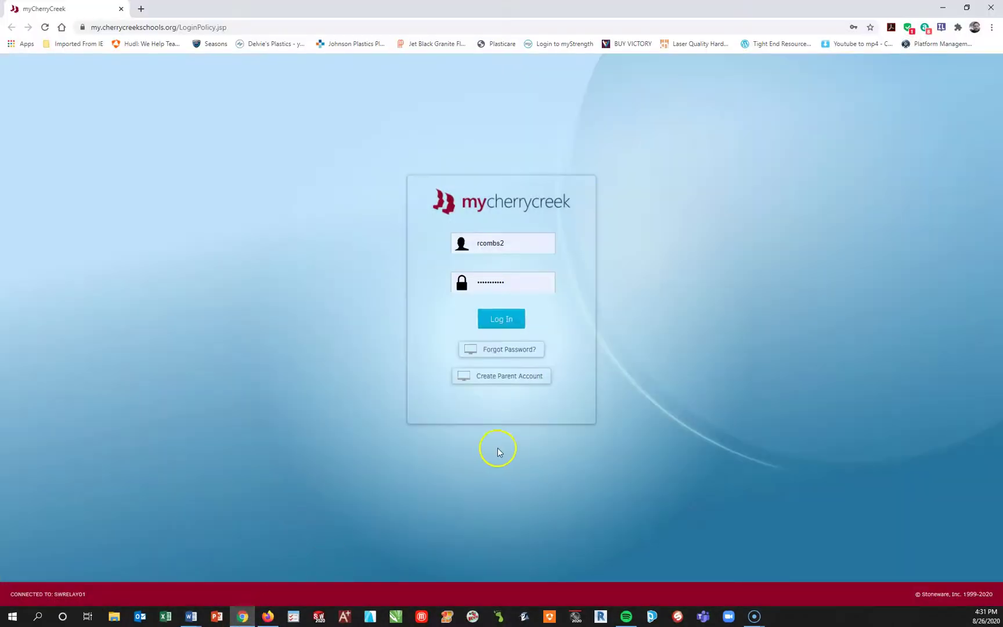
{"action": "left_click", "coordinate": [500, 320]}
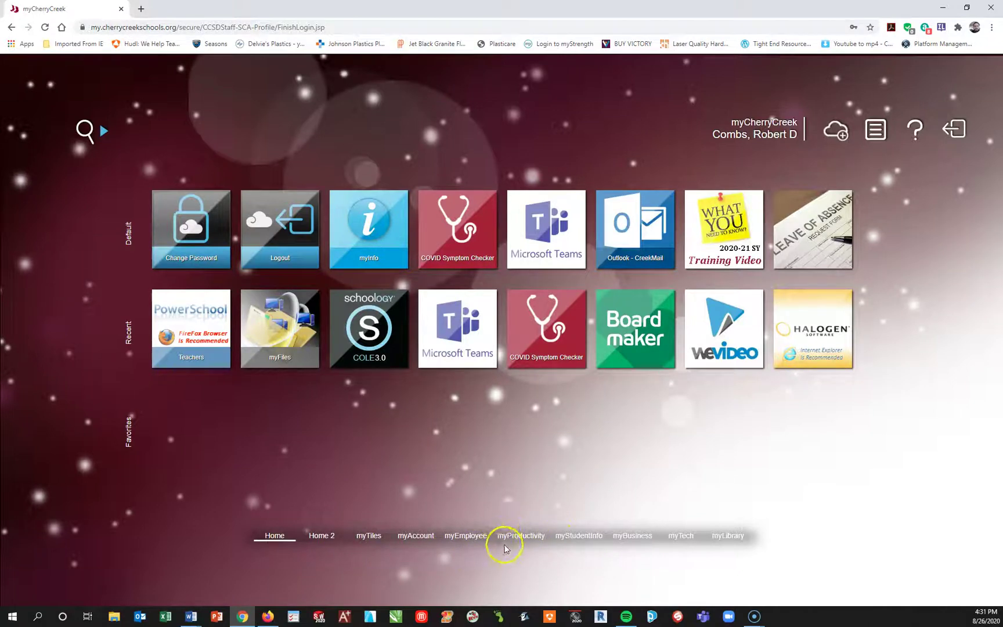
{"action": "left_click", "coordinate": [525, 540]}
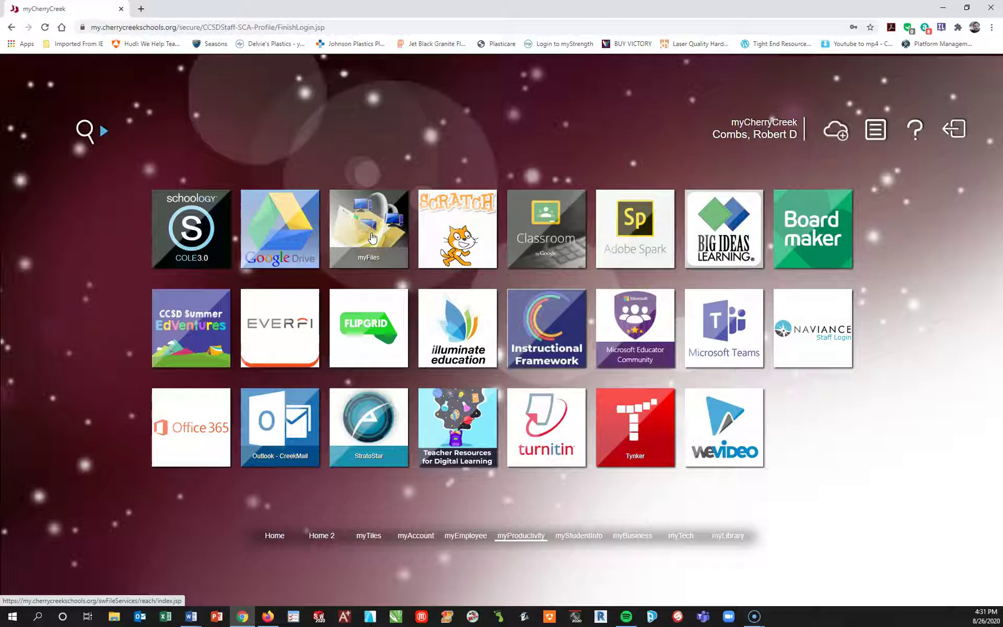
Launch myFiles and browse H: Home - Staff > CAD > SOLID WORKS TEMPLATES.
{"action": "left_click", "coordinate": [372, 237]}
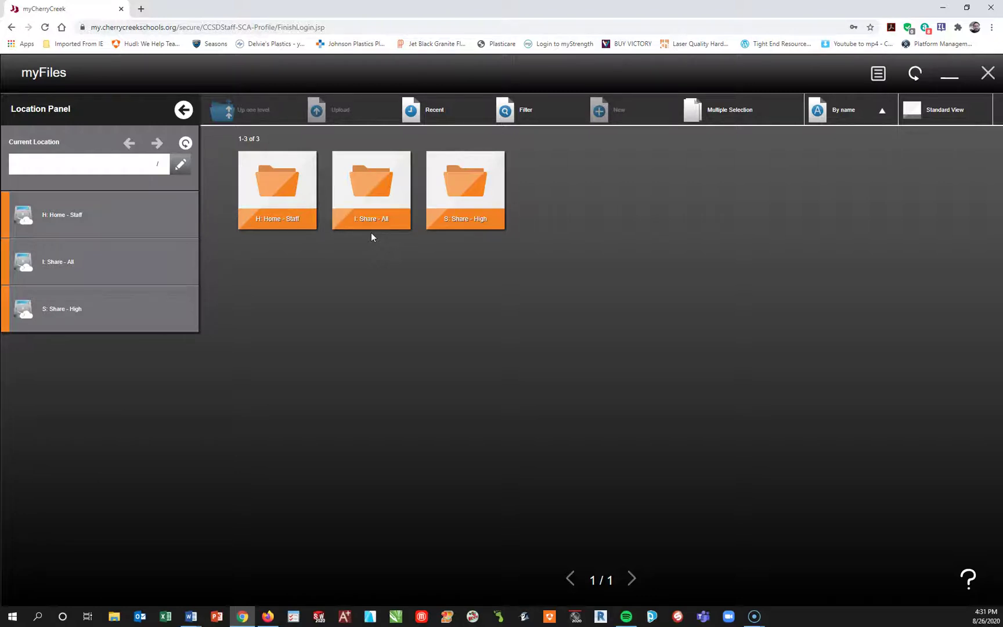
{"action": "left_click", "coordinate": [271, 204]}
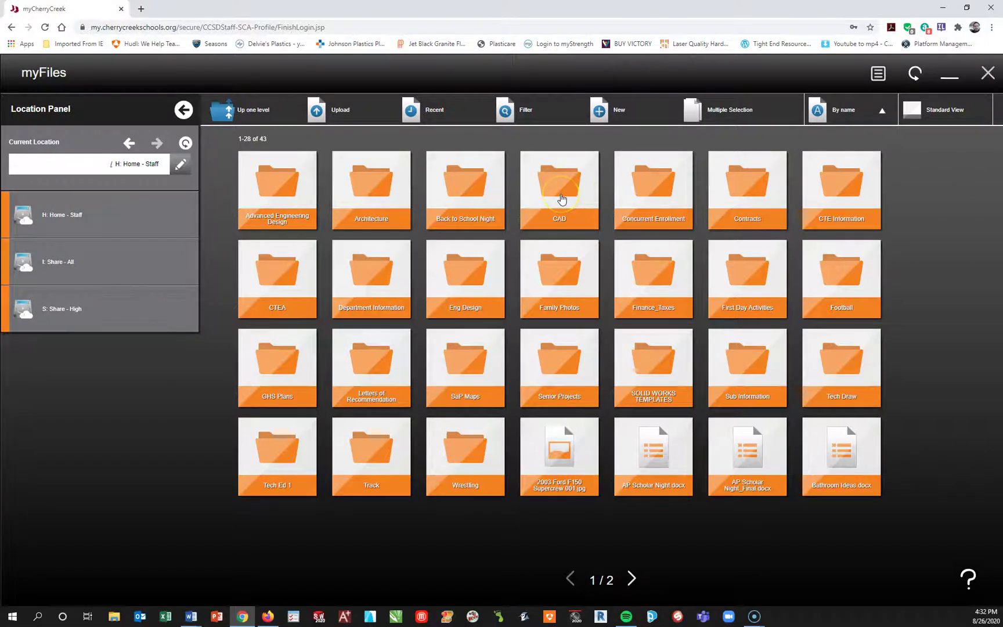
{"action": "double_click", "coordinate": [561, 199]}
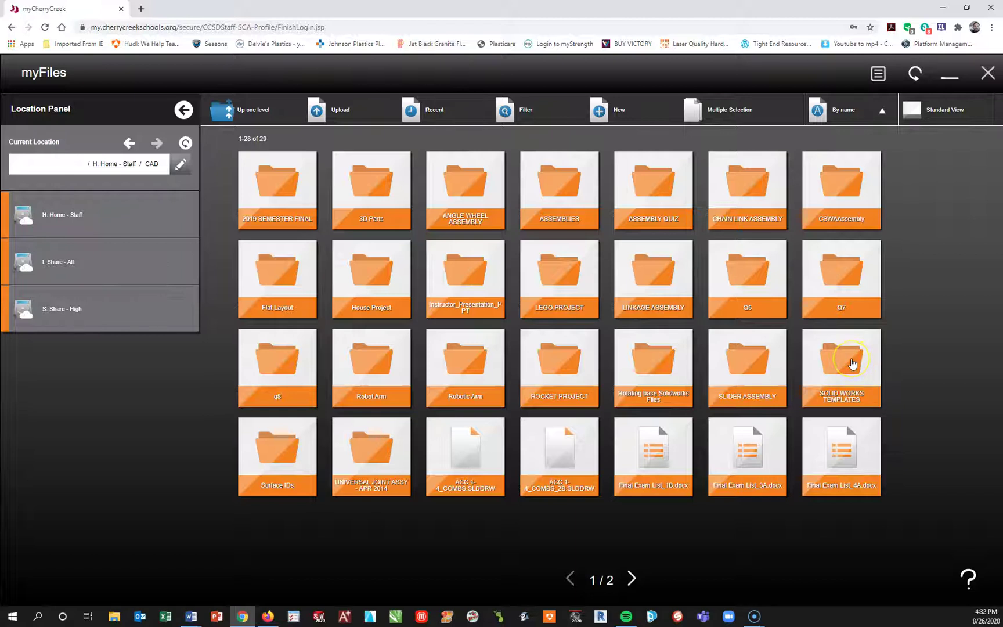
{"action": "left_click", "coordinate": [851, 364]}
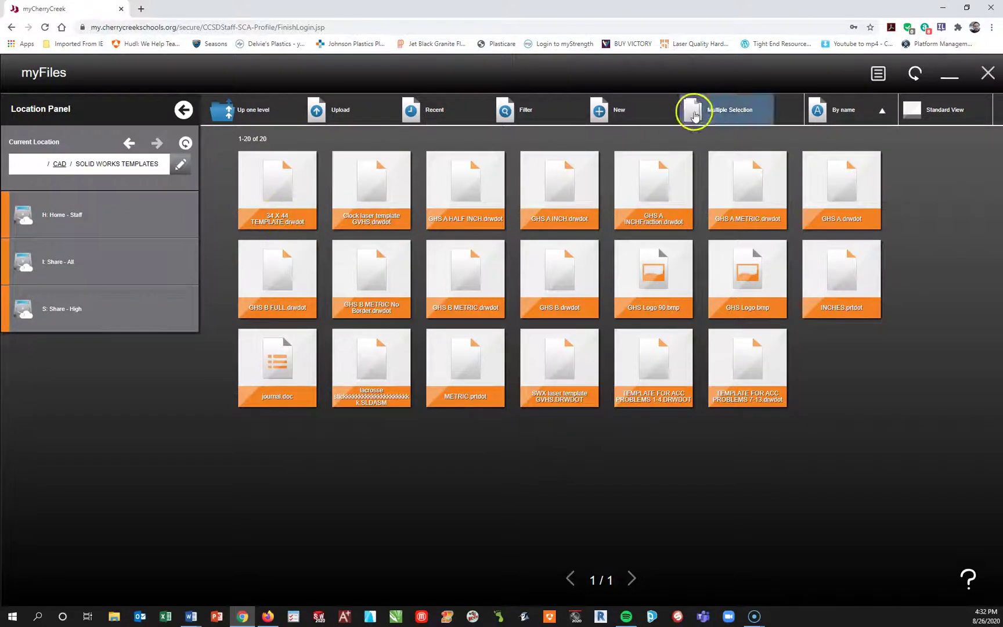
{"action": "left_click", "coordinate": [290, 192]}
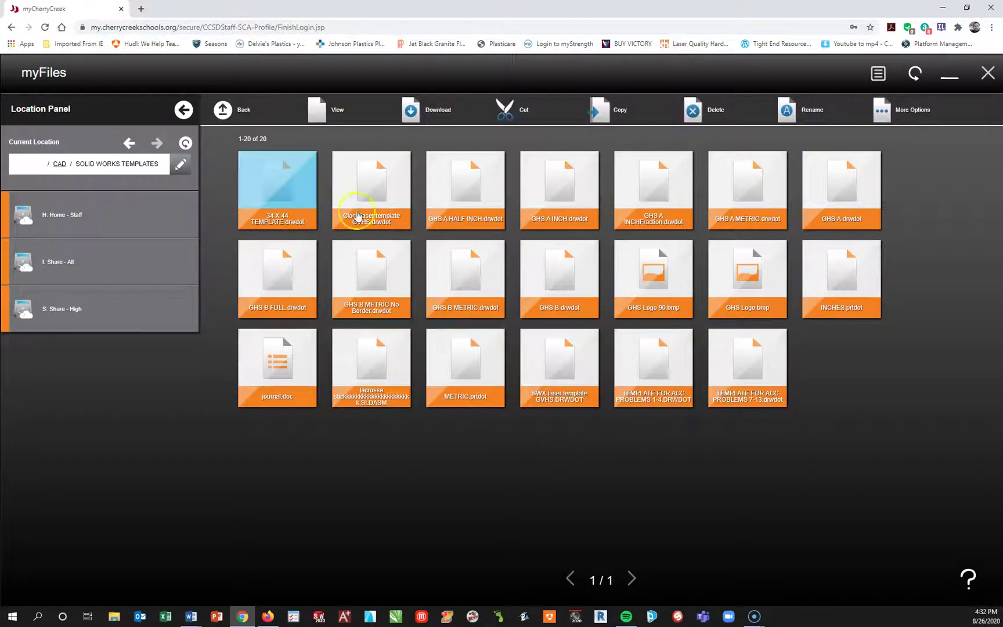
{"action": "left_click", "coordinate": [365, 213]}
{"action": "left_click", "coordinate": [469, 210]}
{"action": "left_click", "coordinate": [548, 210]}
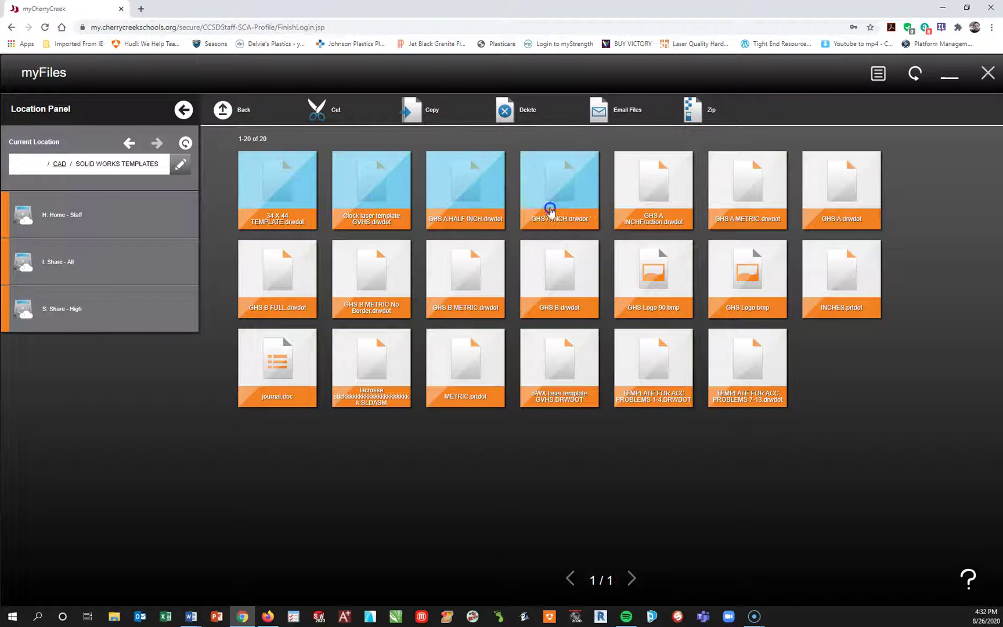
{"action": "left_click", "coordinate": [632, 203]}
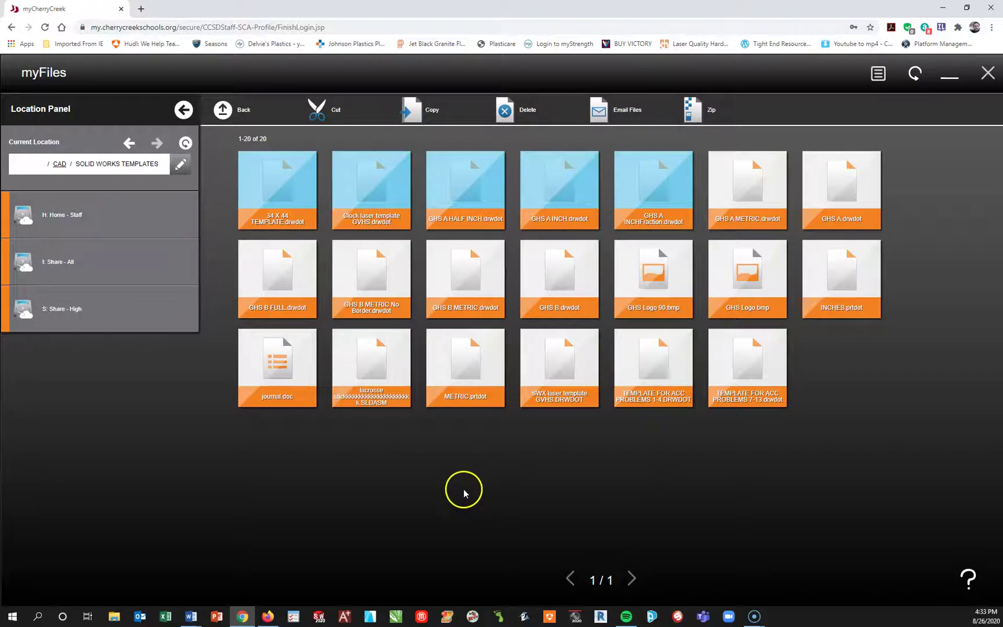
{"action": "left_click", "coordinate": [419, 465]}
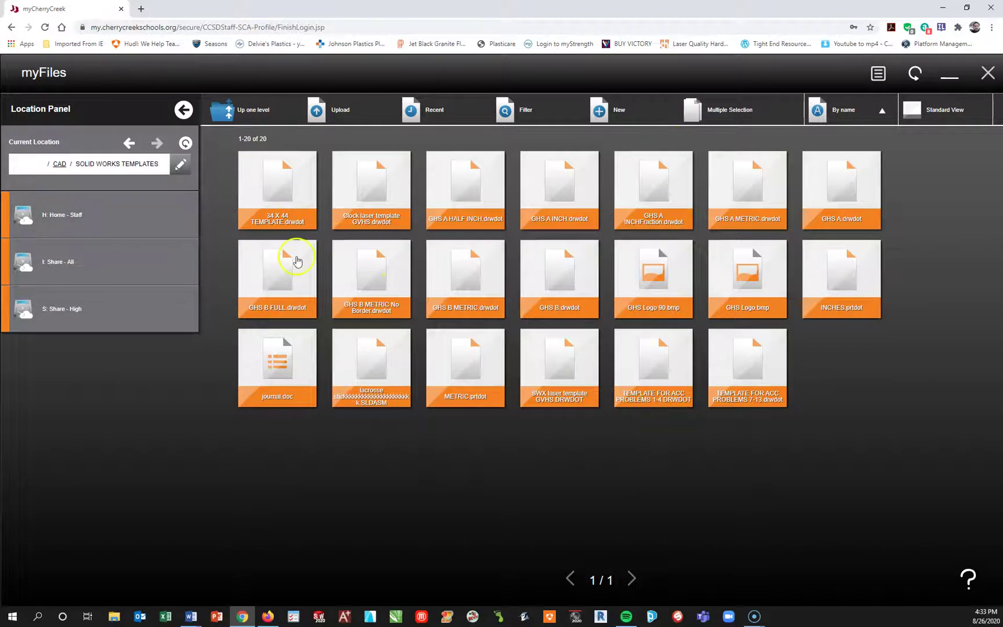
Download 34 X 44 TEMPLATE.drwdot and show it in the Downloads folder.
{"action": "left_click", "coordinate": [269, 175]}
{"action": "right_click", "coordinate": [269, 183]}
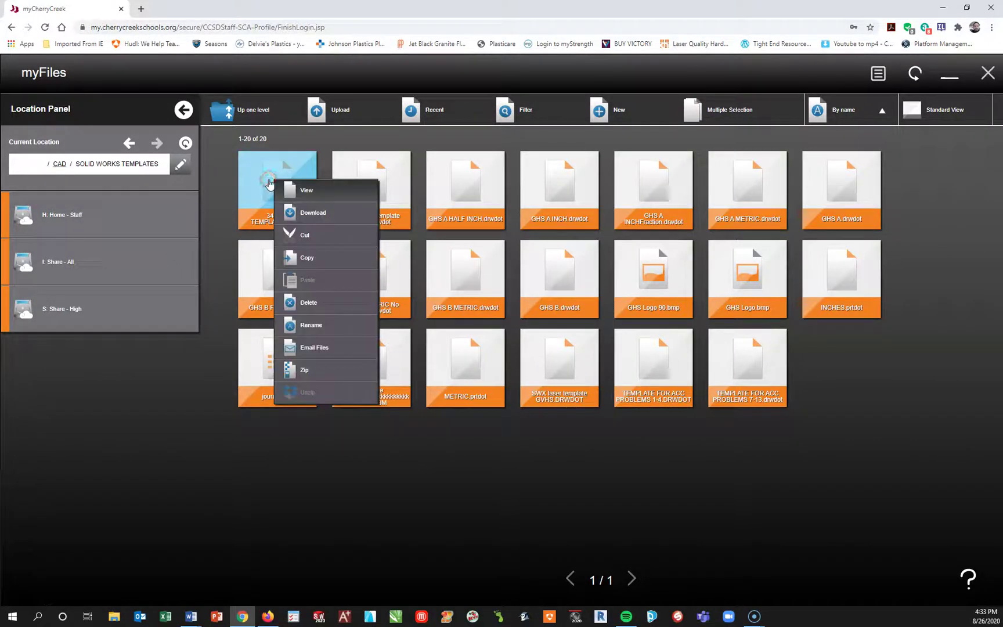
{"action": "left_click", "coordinate": [306, 212]}
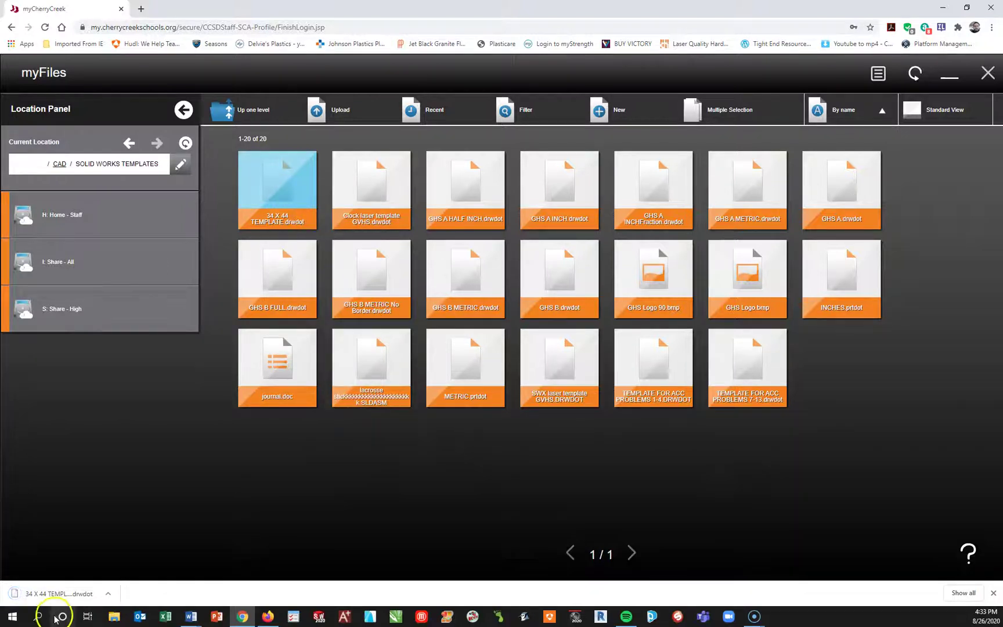
{"action": "left_click", "coordinate": [108, 593]}
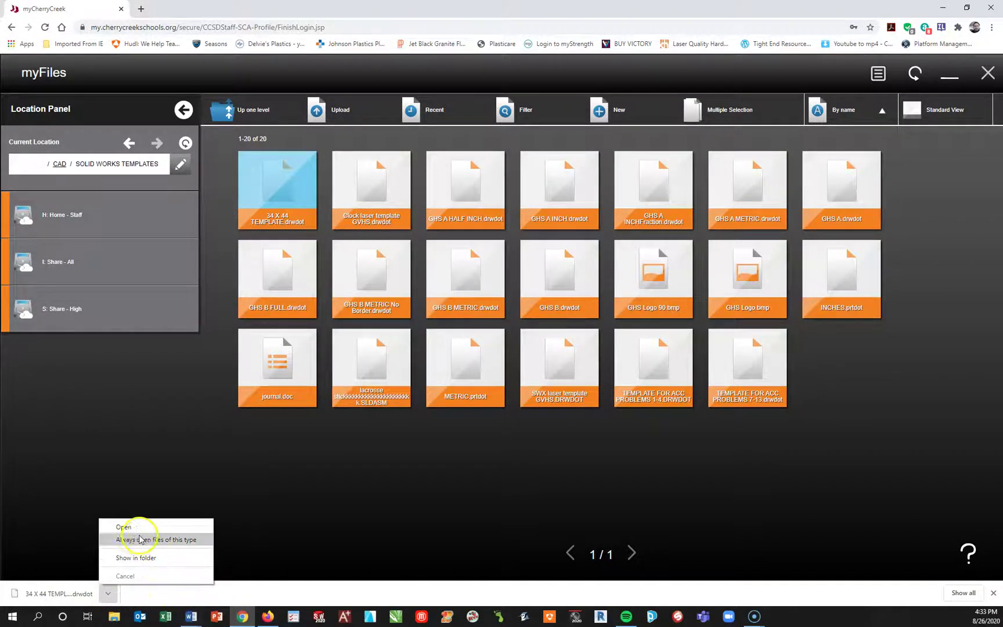
{"action": "left_click", "coordinate": [139, 558]}
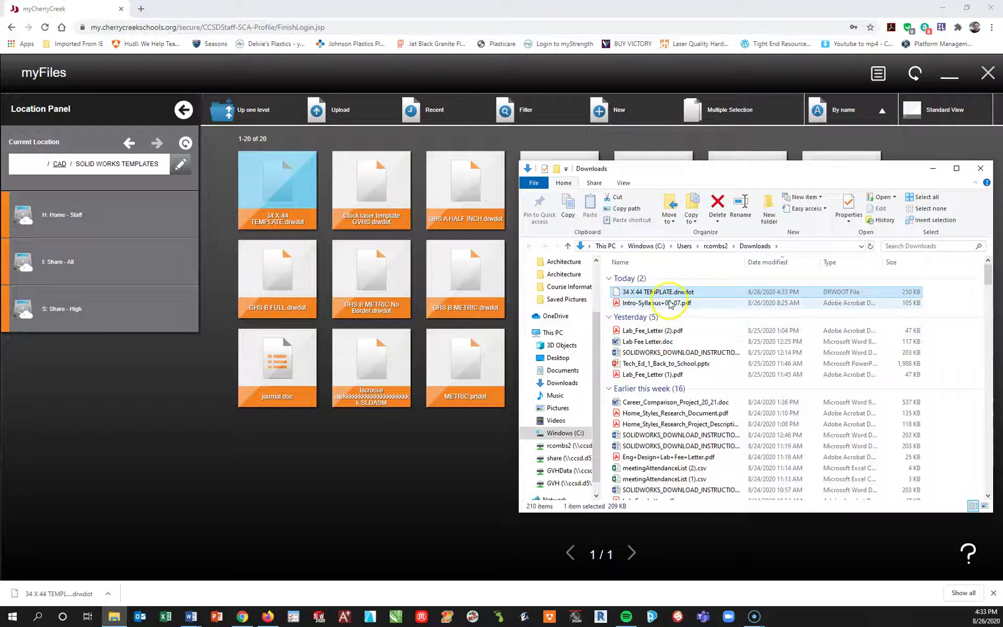
Collapse the Downloads date groups, from Yesterday through A long time ago.
{"action": "left_click", "coordinate": [609, 319]}
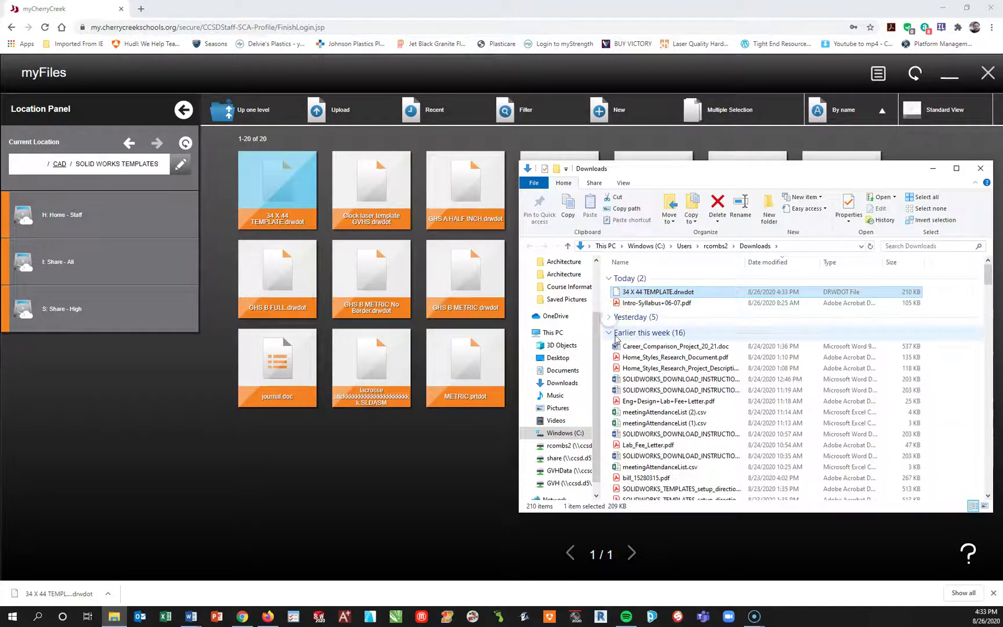
{"action": "left_click", "coordinate": [610, 334]}
{"action": "left_click", "coordinate": [610, 334]}
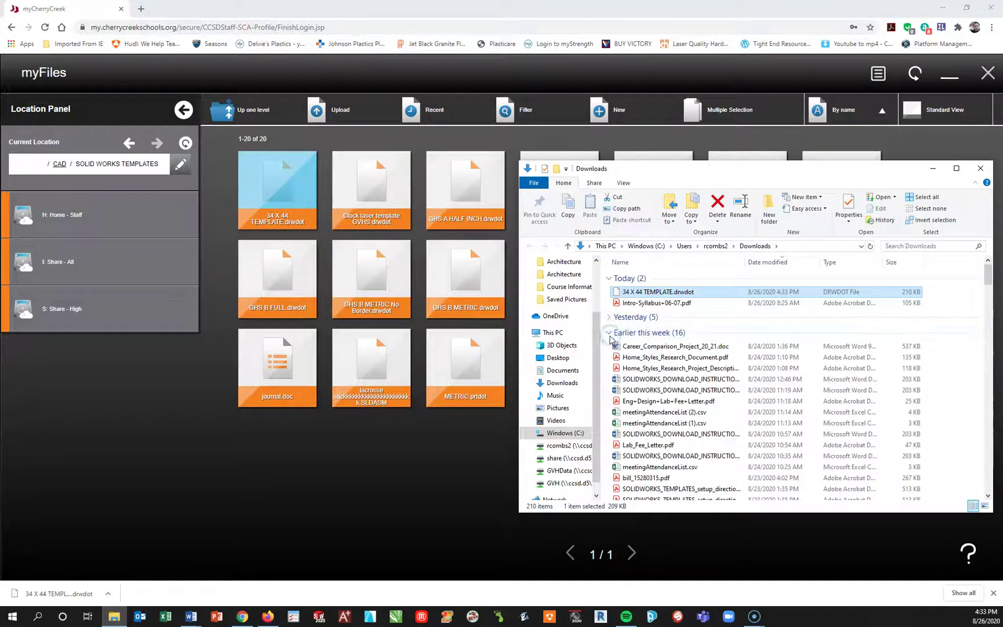
{"action": "left_click", "coordinate": [609, 334]}
{"action": "left_click", "coordinate": [612, 388]}
{"action": "left_click", "coordinate": [613, 388]}
{"action": "left_click", "coordinate": [612, 388]}
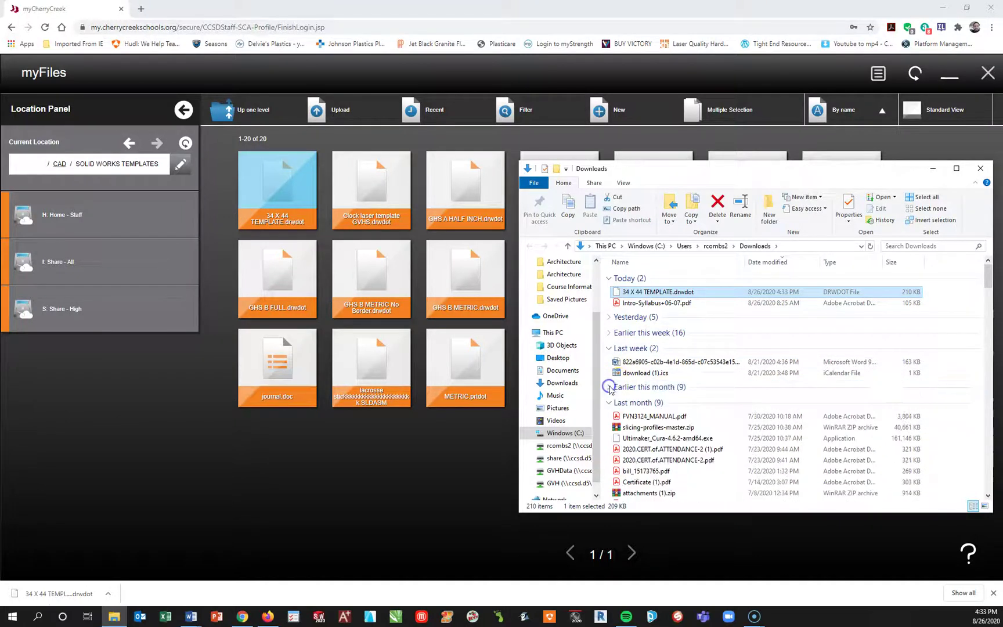
{"action": "left_click", "coordinate": [609, 348]}
{"action": "left_click", "coordinate": [609, 379]}
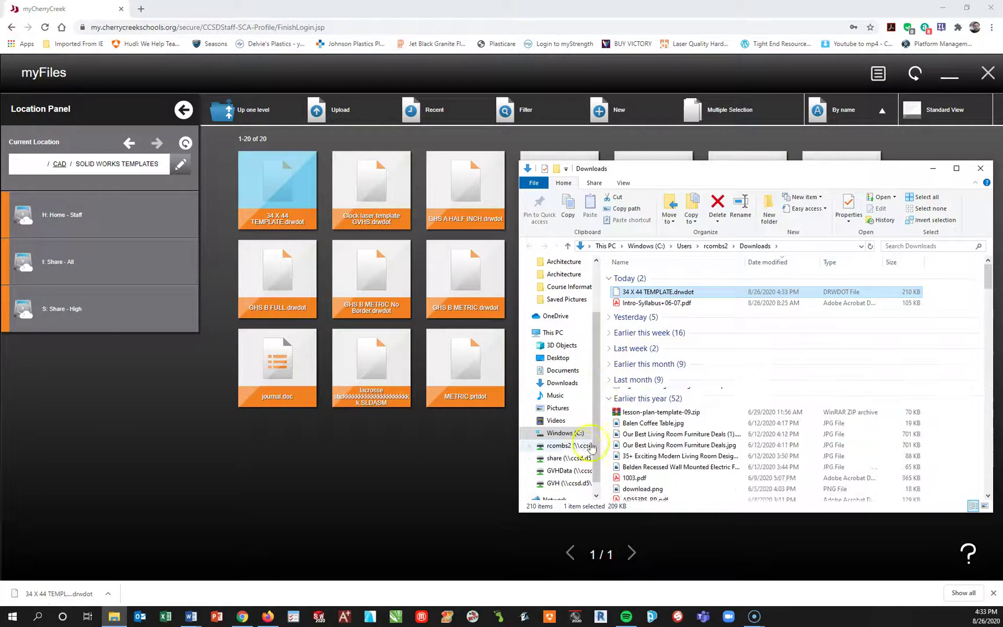
{"action": "left_click", "coordinate": [610, 397]}
{"action": "left_click", "coordinate": [609, 411]}
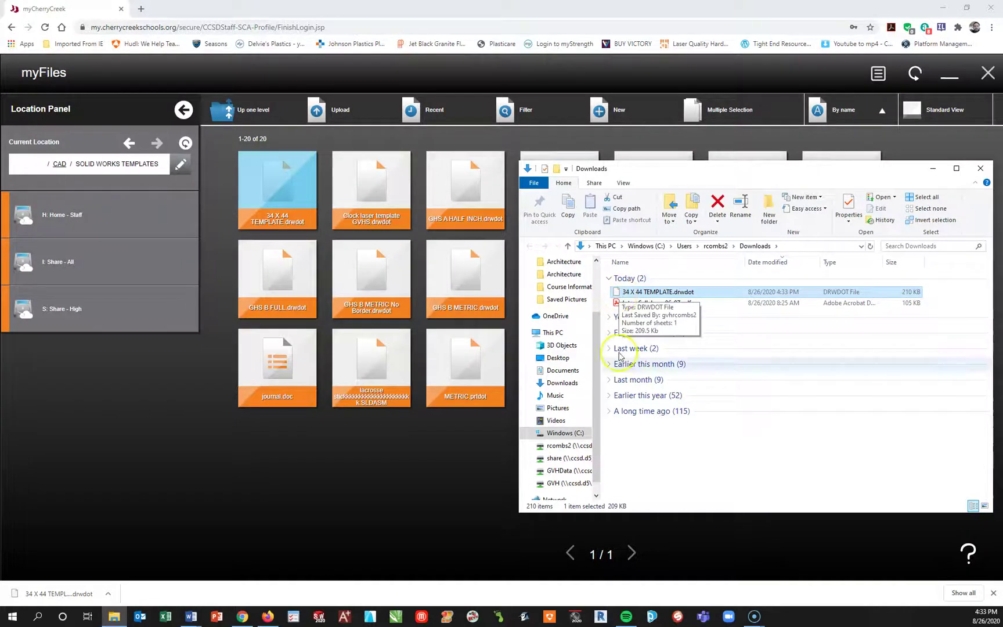
{"action": "scroll", "coordinate": [557, 360], "scroll_direction": "up", "scroll_amount": 3}
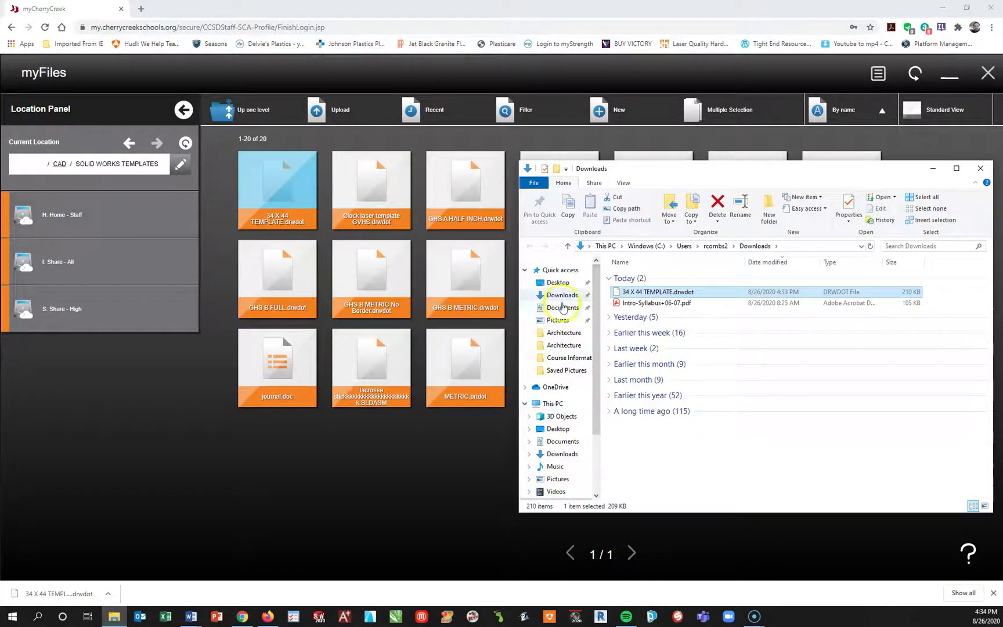
Check the Desktop contents, return to Downloads, and expand Desktop to reveal SOLIDWORKS TEMPLATES.
{"action": "left_click", "coordinate": [538, 285]}
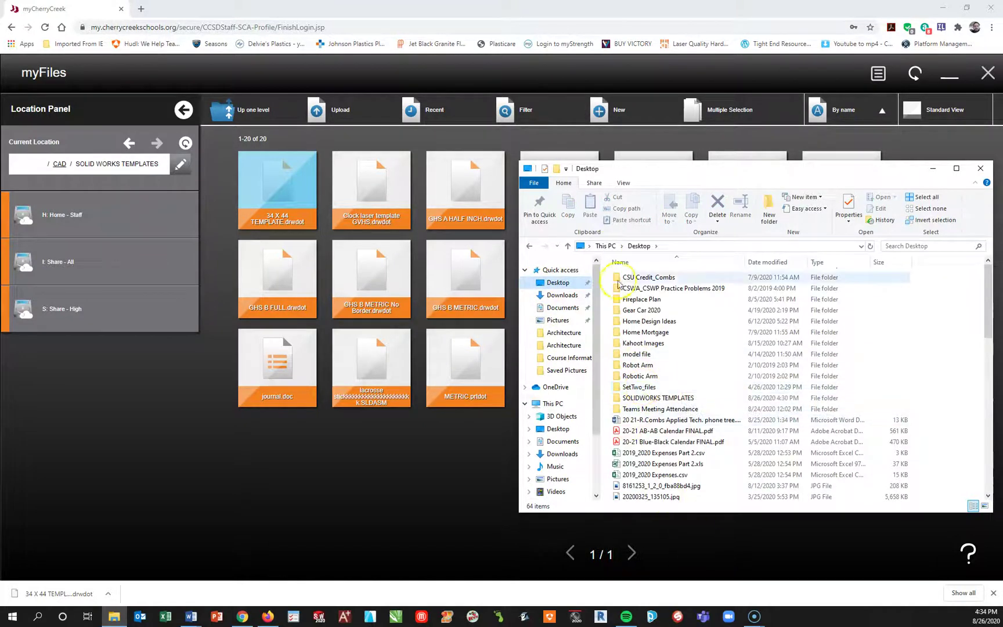
{"action": "left_click", "coordinate": [564, 295]}
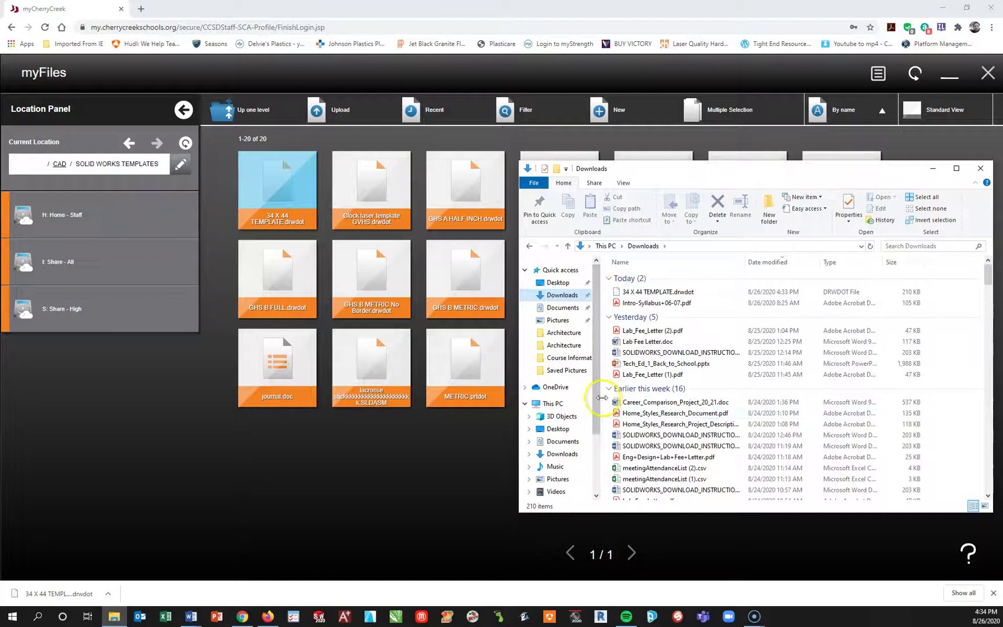
{"action": "scroll", "coordinate": [597, 402], "scroll_direction": "down", "scroll_amount": 1}
{"action": "scroll", "coordinate": [598, 405], "scroll_direction": "down", "scroll_amount": 2}
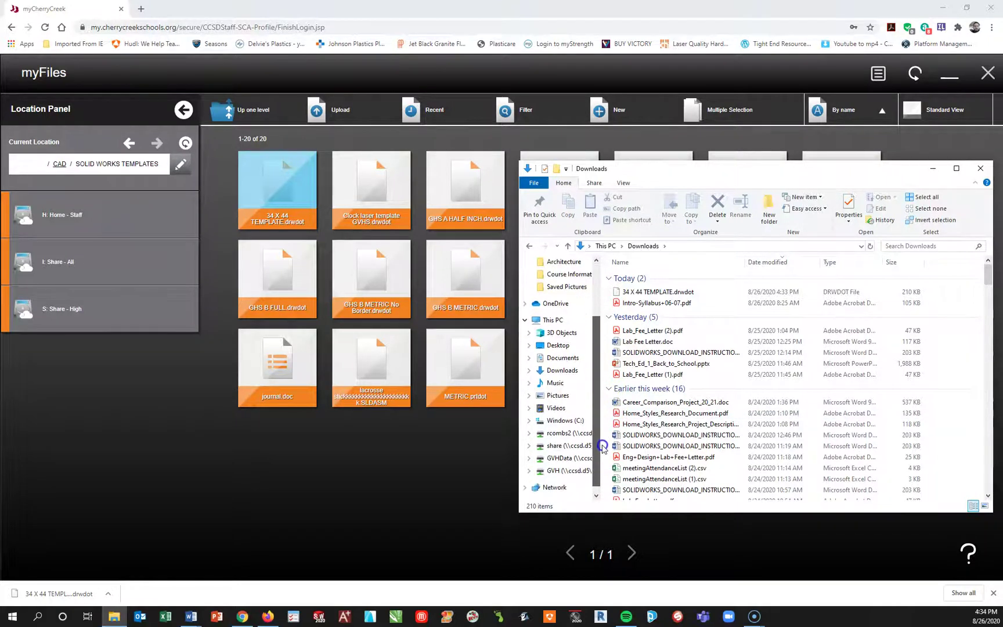
{"action": "scroll", "coordinate": [598, 404], "scroll_direction": "up", "scroll_amount": 2}
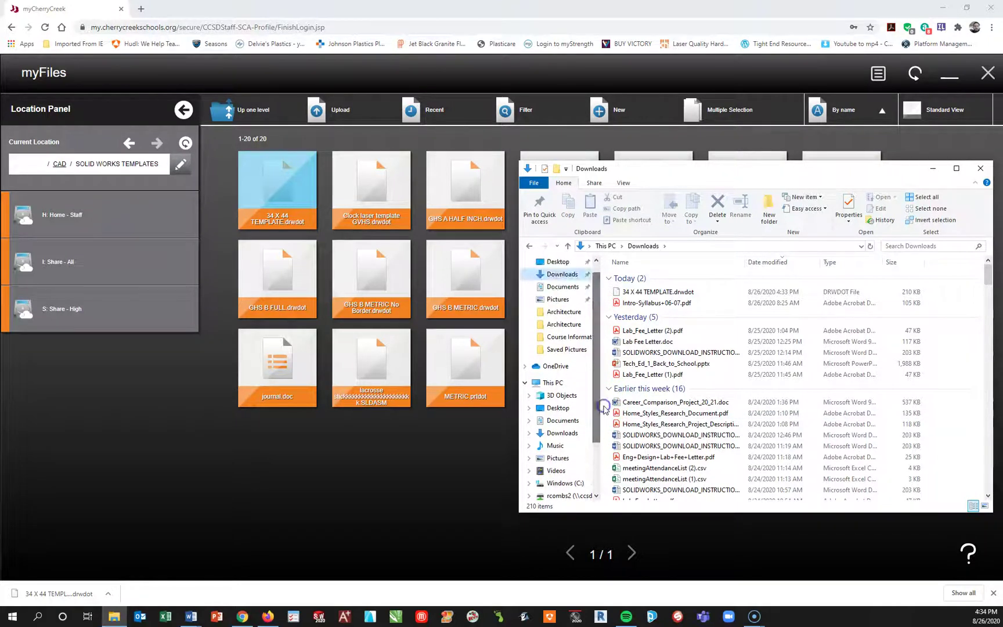
{"action": "left_click", "coordinate": [527, 407]}
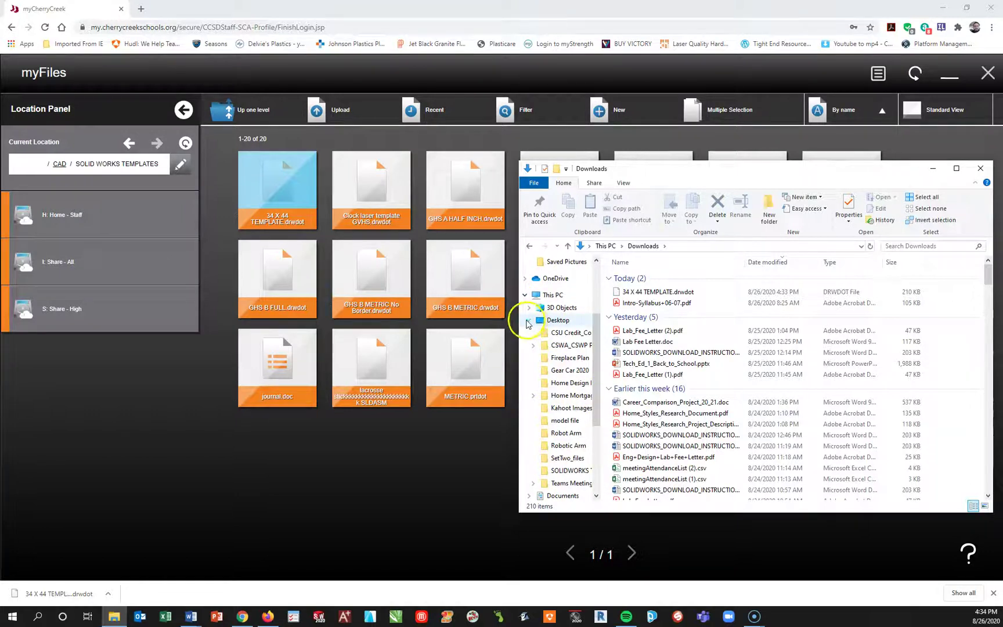
{"action": "scroll", "coordinate": [598, 382], "scroll_direction": "down", "scroll_amount": 2}
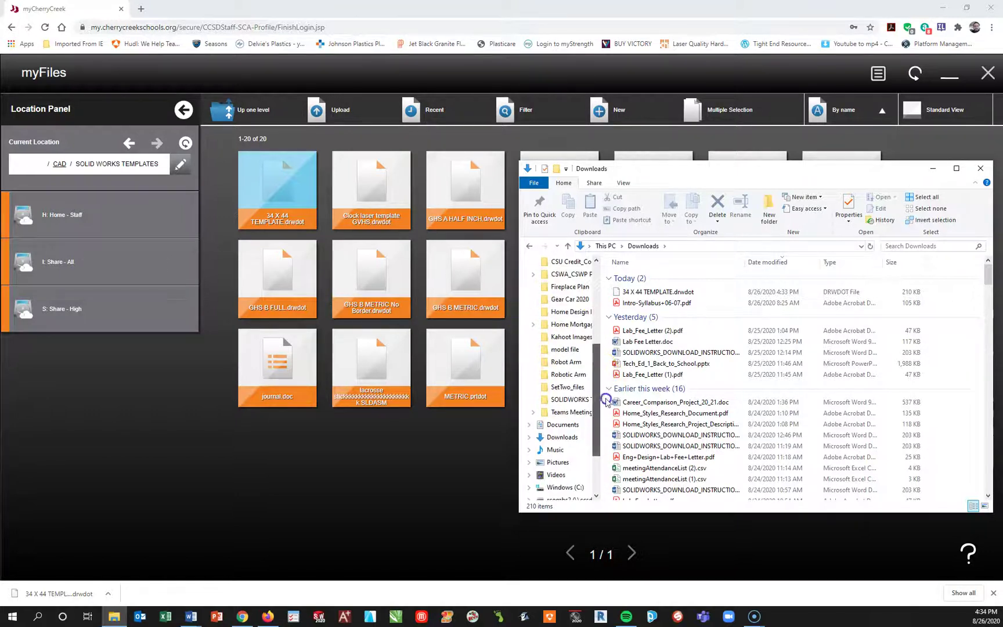
Widen the folder tree and drag 34 X 44 TEMPLATE.drwdot into SOLIDWORKS TEMPLATES.
{"action": "left_click_drag", "start_coordinate": [601, 330], "coordinate": [648, 371]}
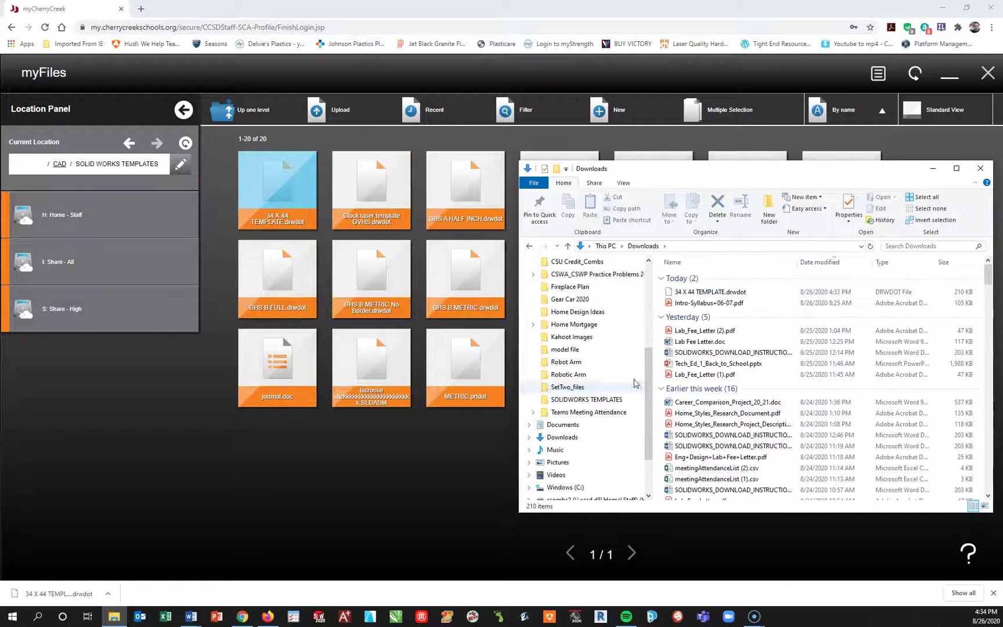
{"action": "left_click", "coordinate": [672, 292]}
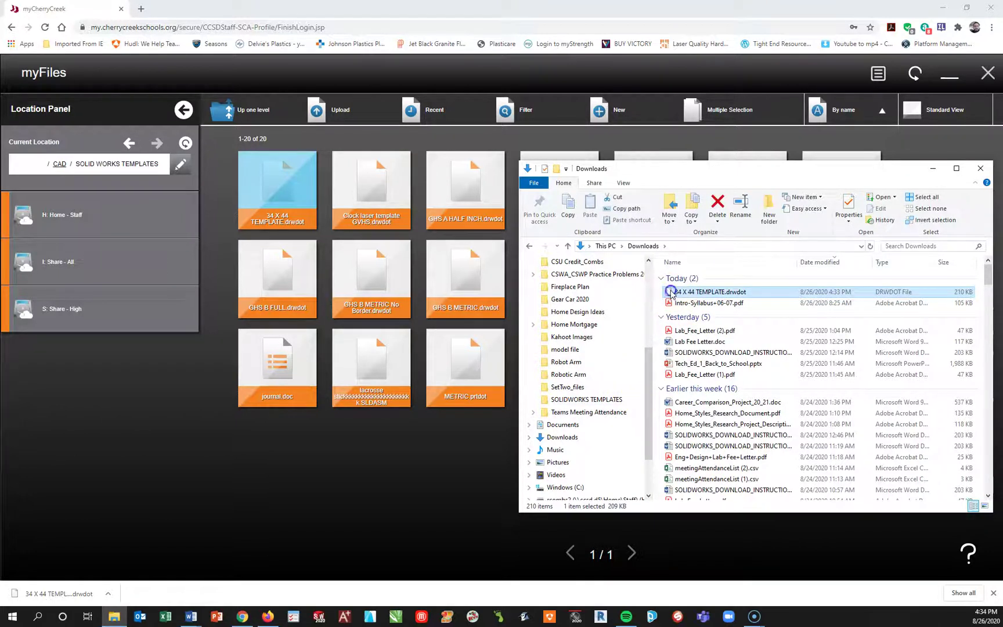
{"action": "left_click_drag", "start_coordinate": [672, 292], "coordinate": [608, 402]}
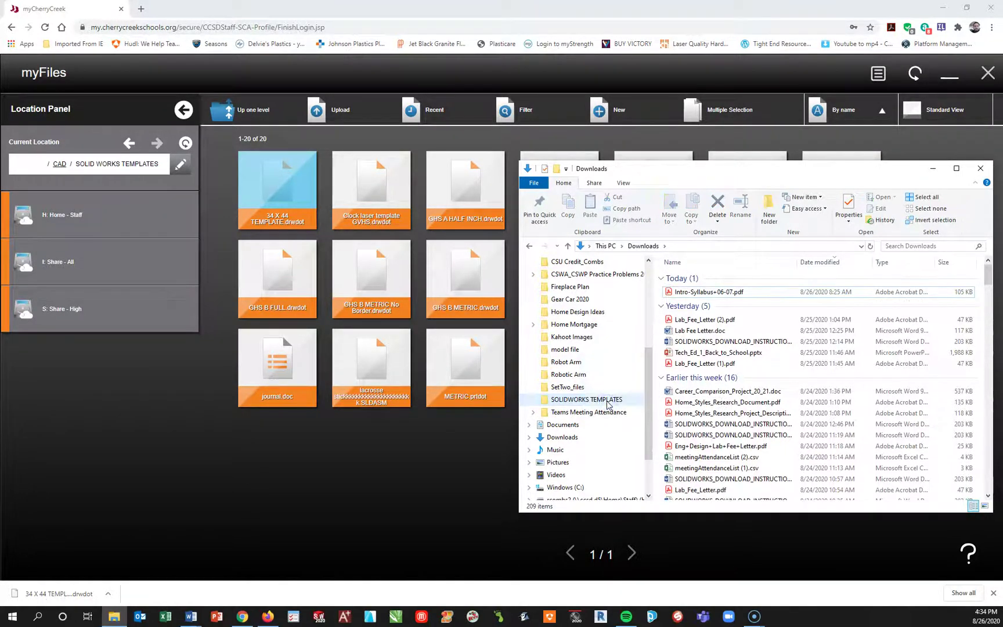
Download Clock laser template and the GHS A files (HALF INCH, INCH, INCHFraction, METRIC, plain).
{"action": "left_click", "coordinate": [393, 204]}
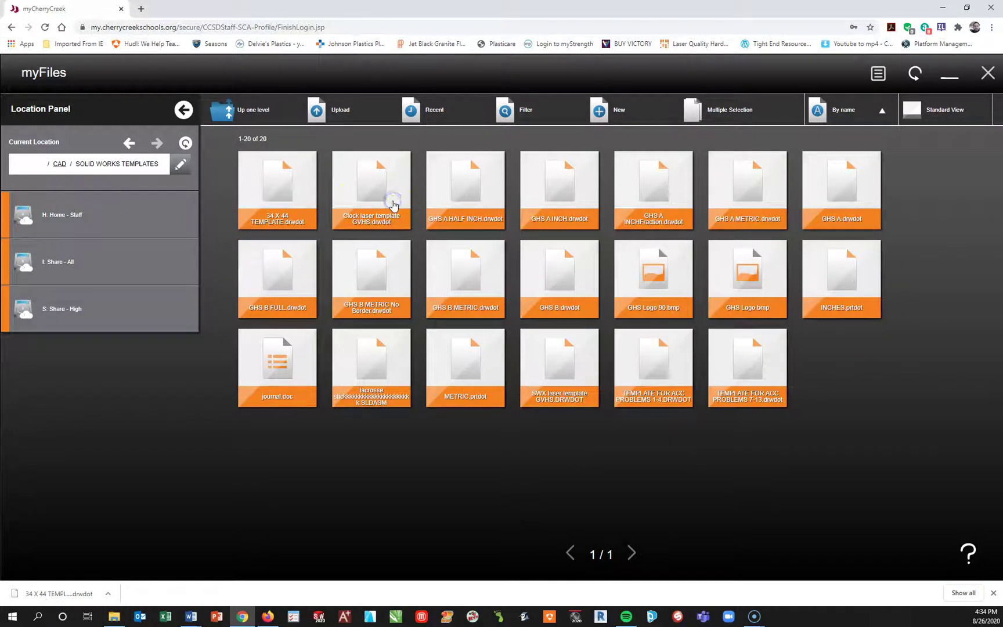
{"action": "right_click", "coordinate": [367, 207]}
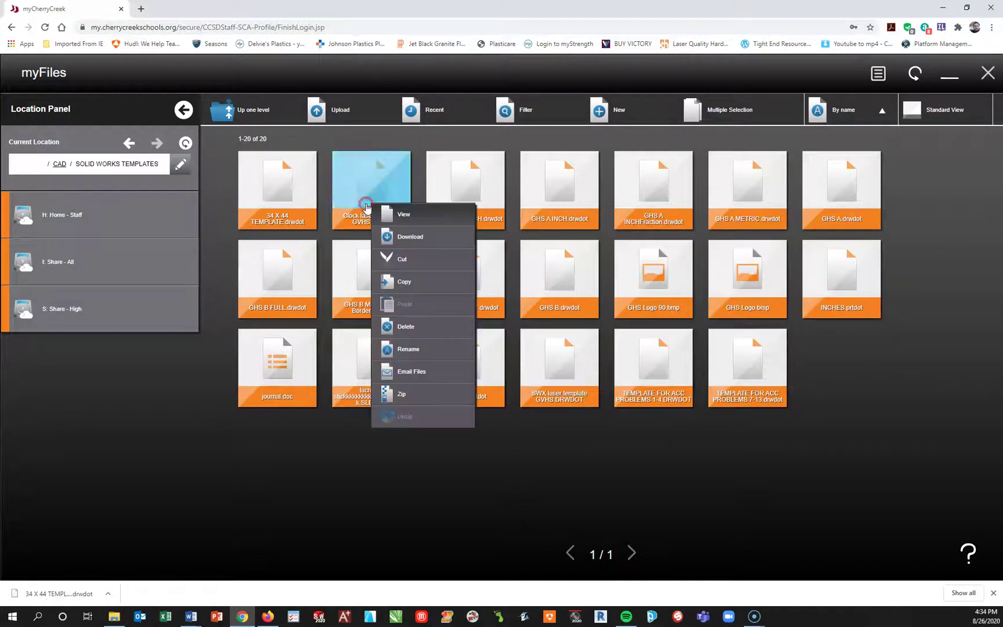
{"action": "left_click", "coordinate": [395, 238]}
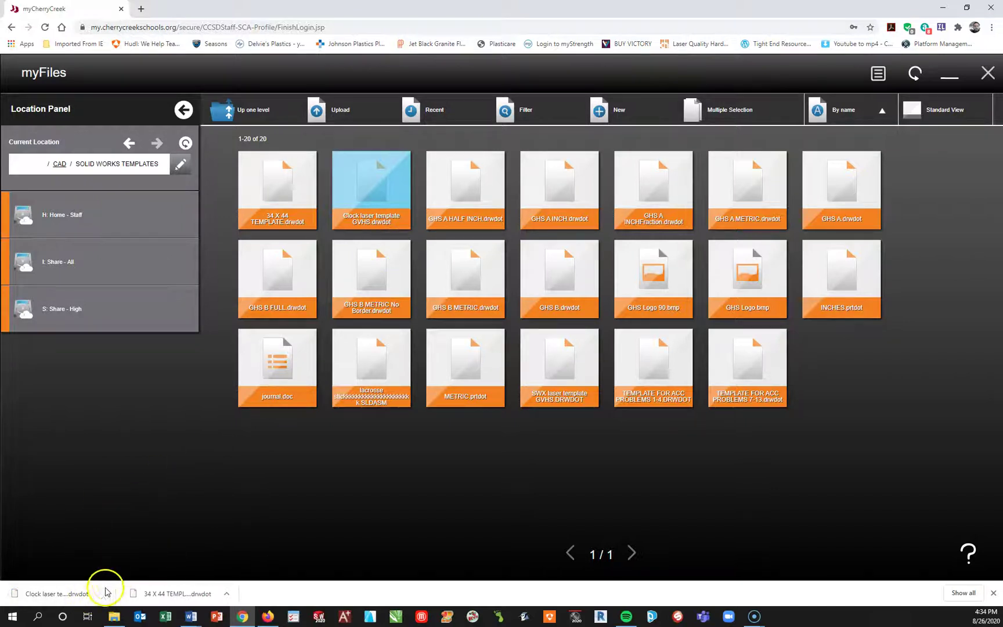
{"action": "right_click", "coordinate": [454, 207]}
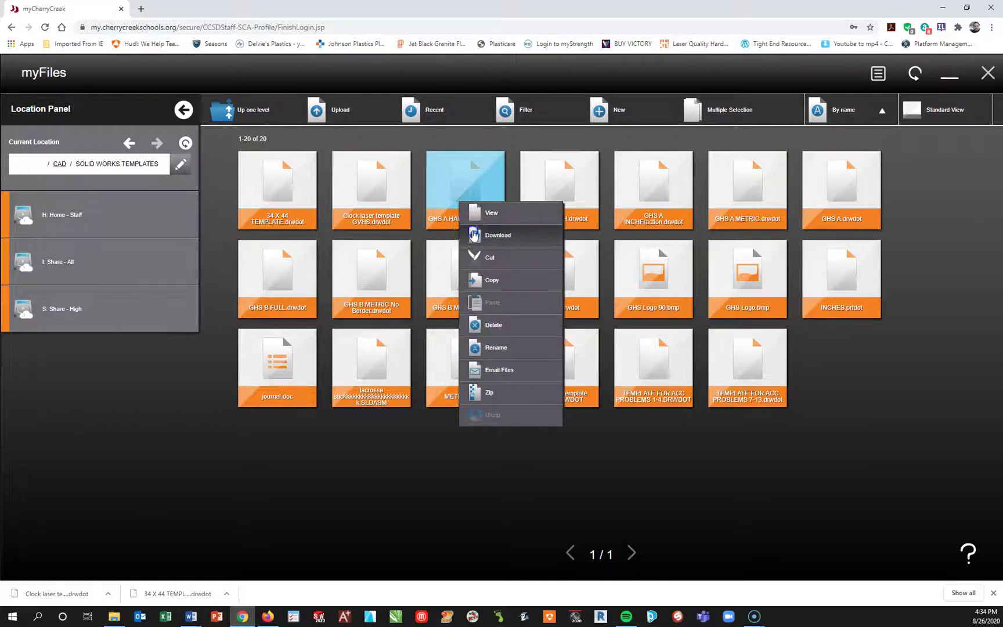
{"action": "left_click", "coordinate": [477, 233]}
{"action": "right_click", "coordinate": [561, 198]}
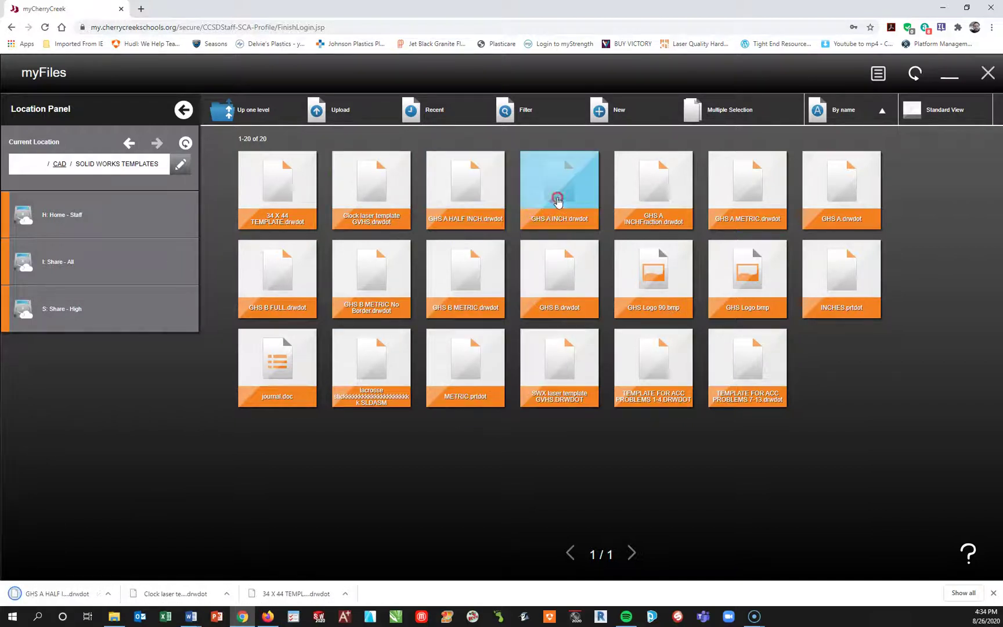
{"action": "left_click", "coordinate": [581, 231]}
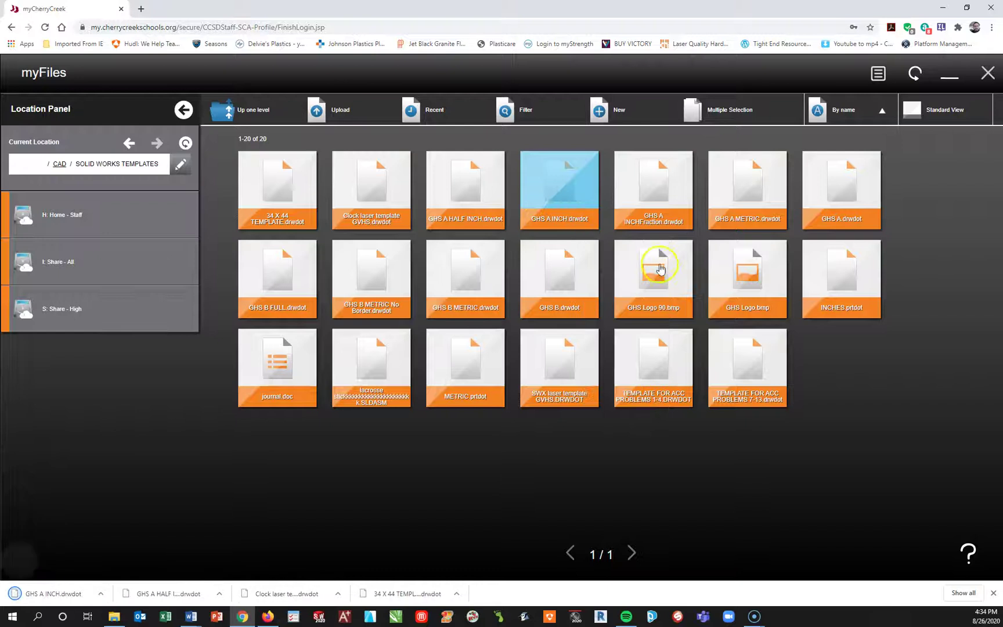
{"action": "right_click", "coordinate": [671, 179]}
{"action": "left_click", "coordinate": [689, 210]}
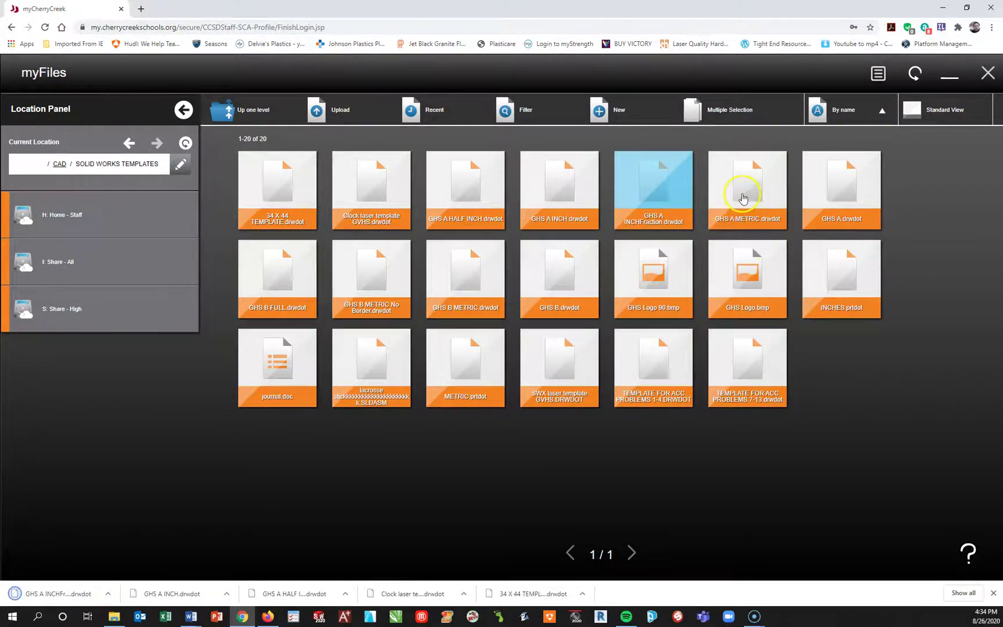
{"action": "right_click", "coordinate": [743, 198]}
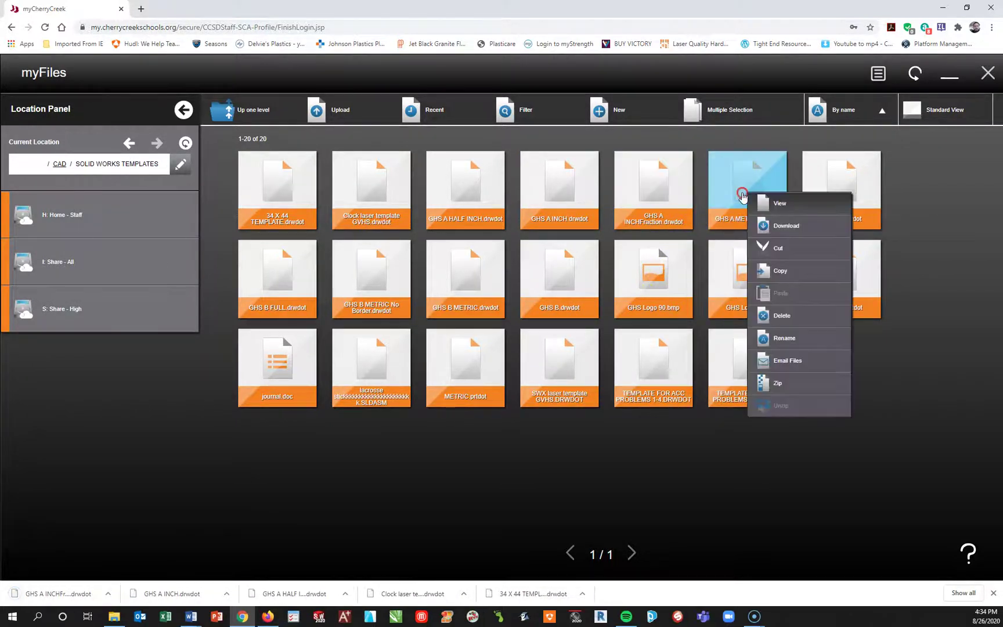
{"action": "left_click", "coordinate": [766, 225]}
{"action": "right_click", "coordinate": [854, 196]}
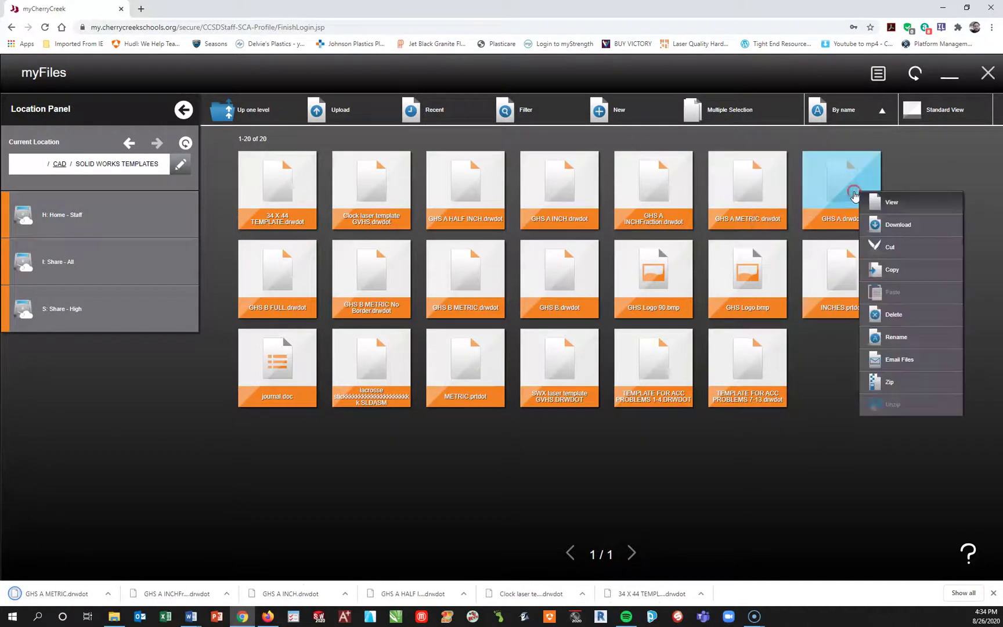
{"action": "left_click", "coordinate": [872, 222]}
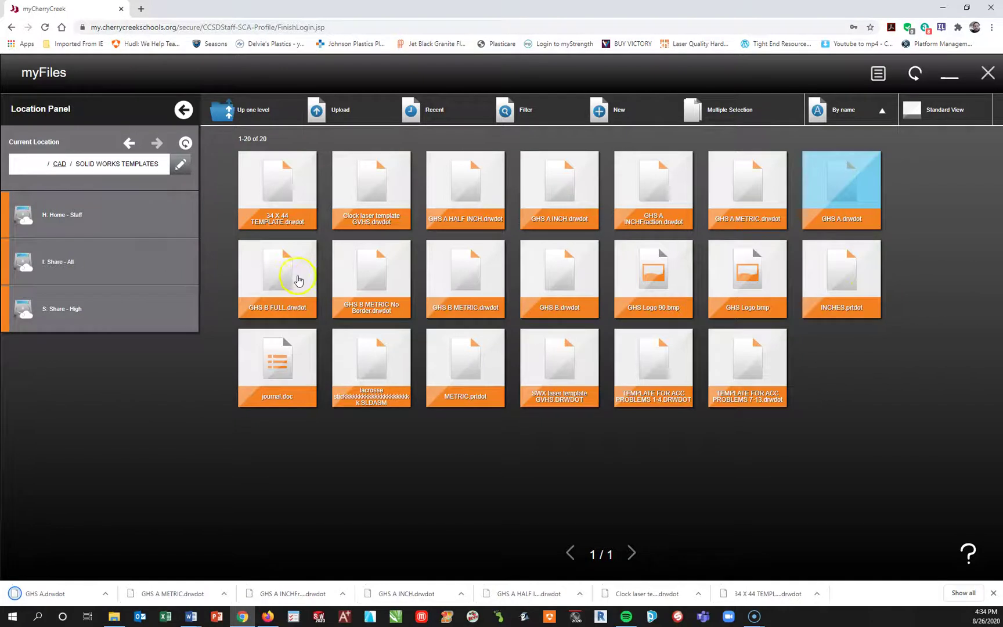
Download the GHS B files, GHS Logo 90.bmp, GHS Logo.bmp and INCHES.prtdot.
{"action": "left_click", "coordinate": [296, 278]}
{"action": "right_click", "coordinate": [296, 278]}
{"action": "left_click", "coordinate": [325, 308]}
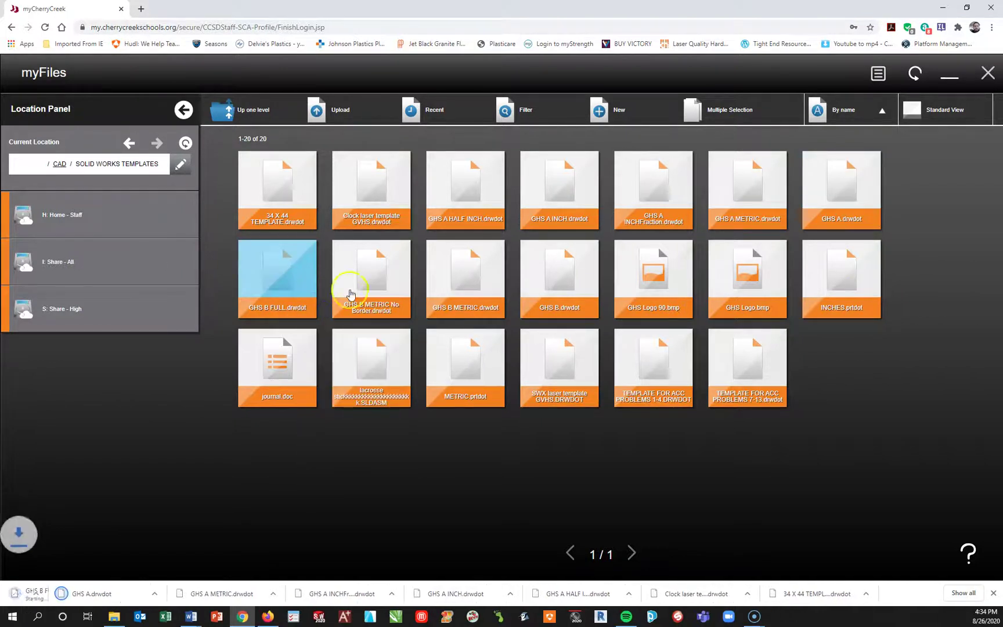
{"action": "right_click", "coordinate": [375, 274]}
{"action": "left_click", "coordinate": [395, 293]}
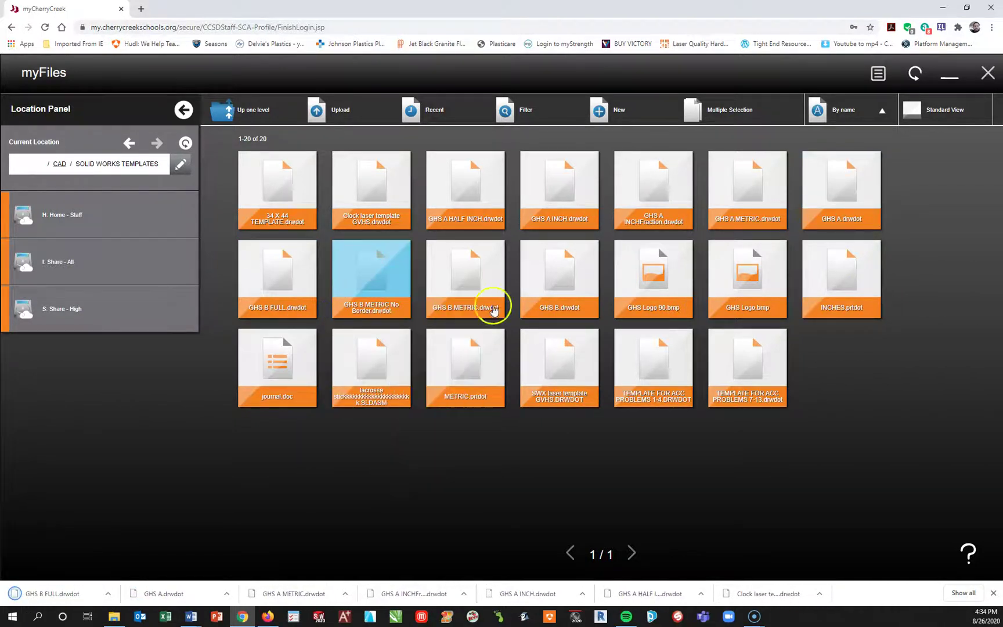
{"action": "right_click", "coordinate": [474, 282]}
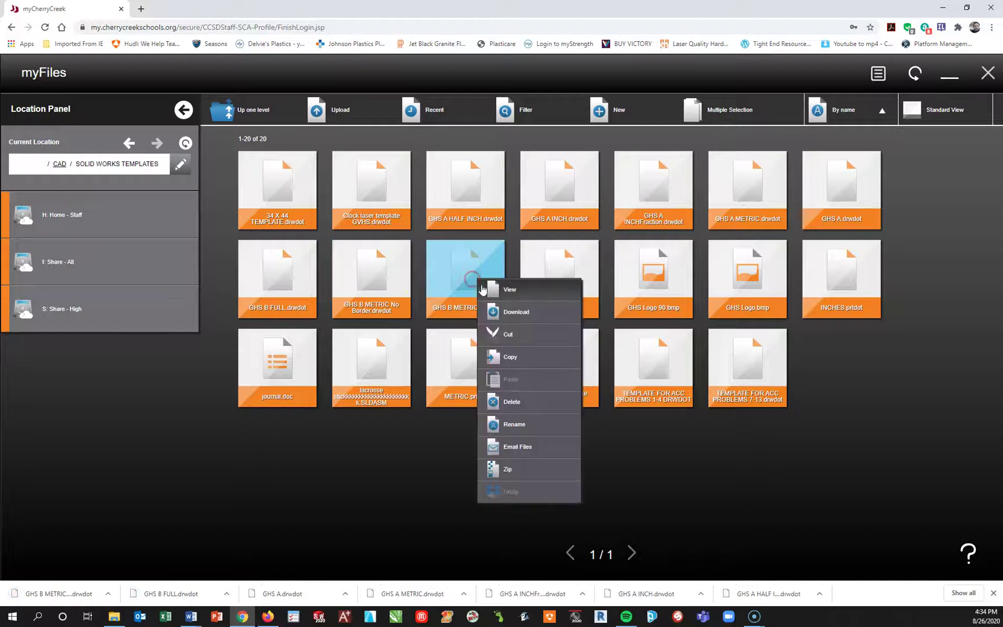
{"action": "left_click", "coordinate": [497, 316]}
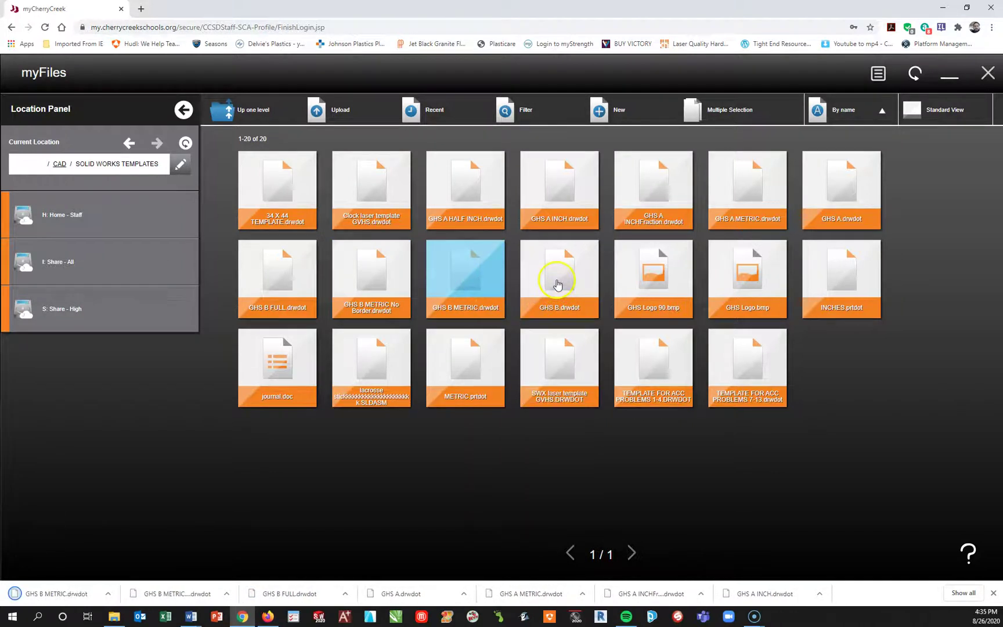
{"action": "right_click", "coordinate": [557, 281]}
{"action": "left_click", "coordinate": [586, 313]}
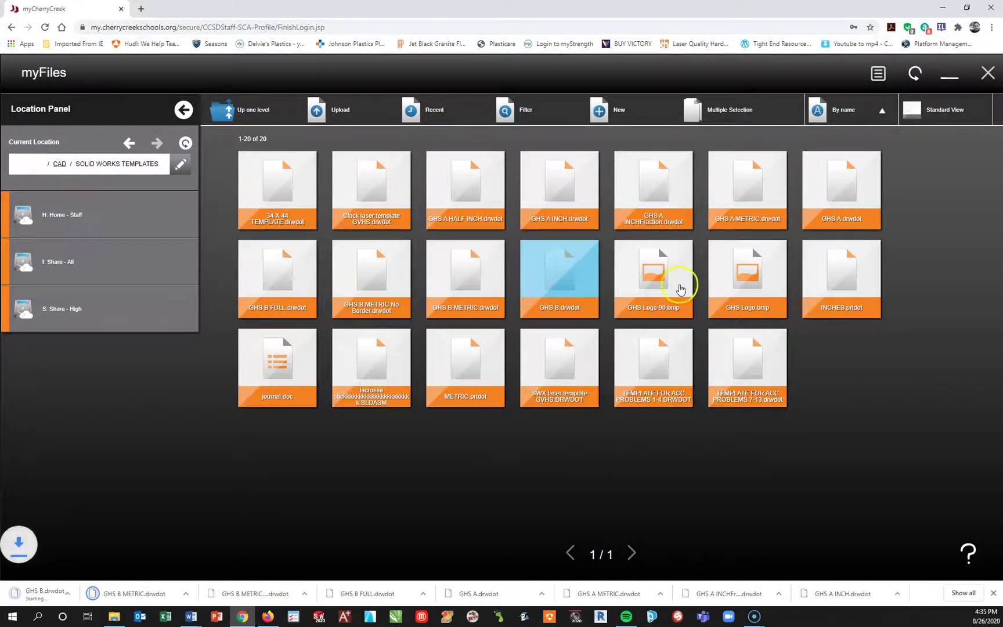
{"action": "right_click", "coordinate": [675, 282]}
{"action": "left_click", "coordinate": [699, 313]}
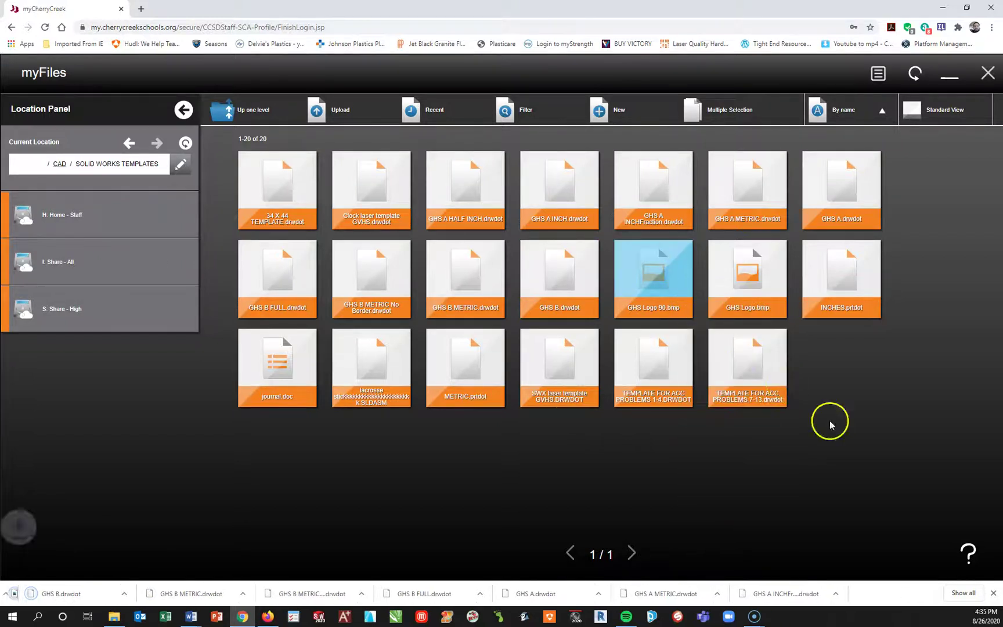
{"action": "right_click", "coordinate": [754, 292]}
{"action": "left_click", "coordinate": [784, 318]}
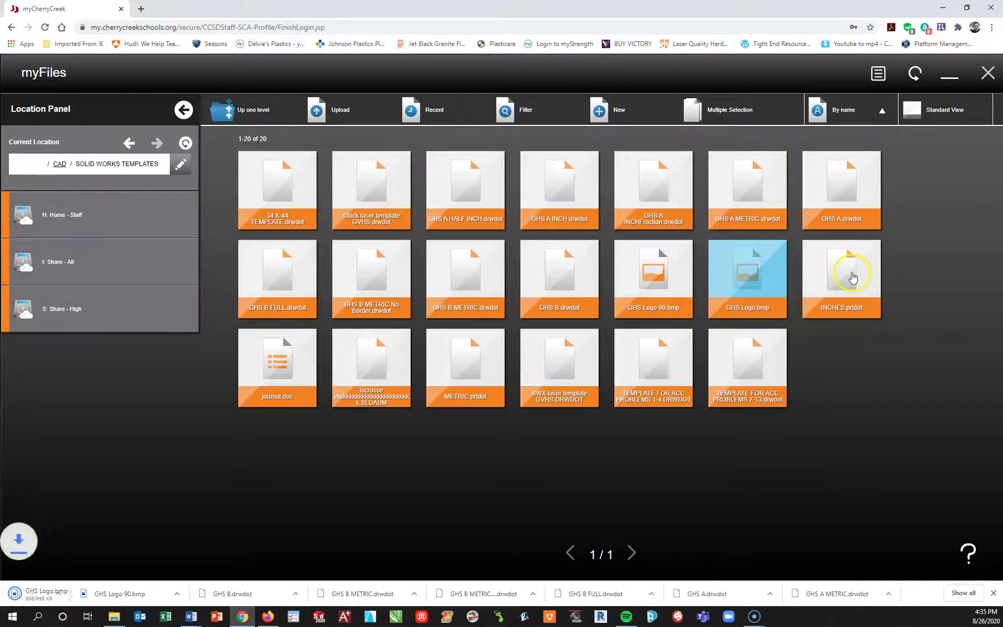
{"action": "right_click", "coordinate": [852, 276]}
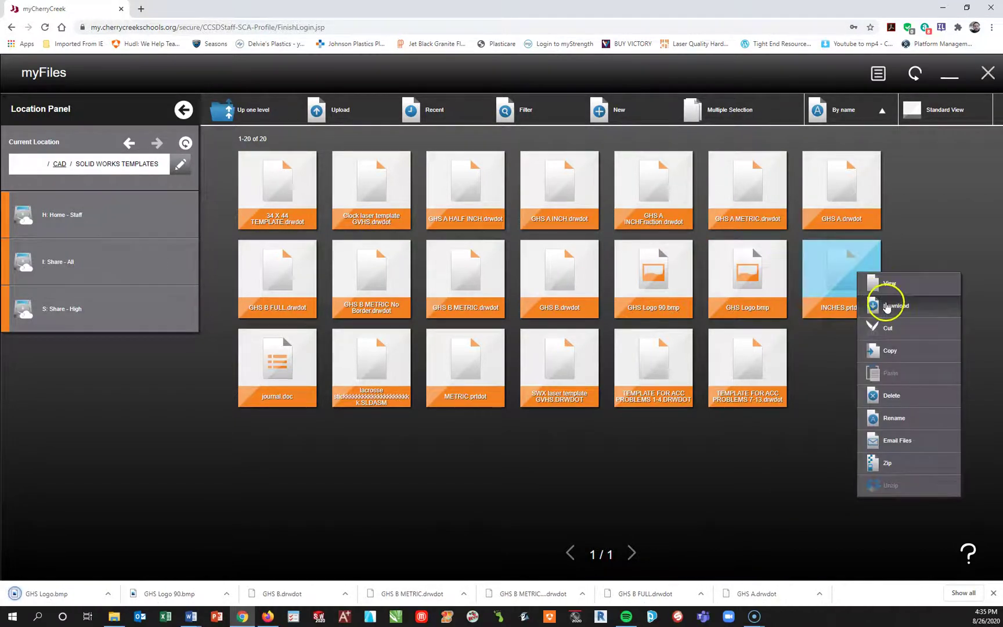
{"action": "left_click", "coordinate": [886, 308]}
Download journal.doc, METRIC.prtdot, the SWX laser template, and TEMPLATE FOR ACC PROBLEMS 1-4 and 7-13.
{"action": "right_click", "coordinate": [293, 359]}
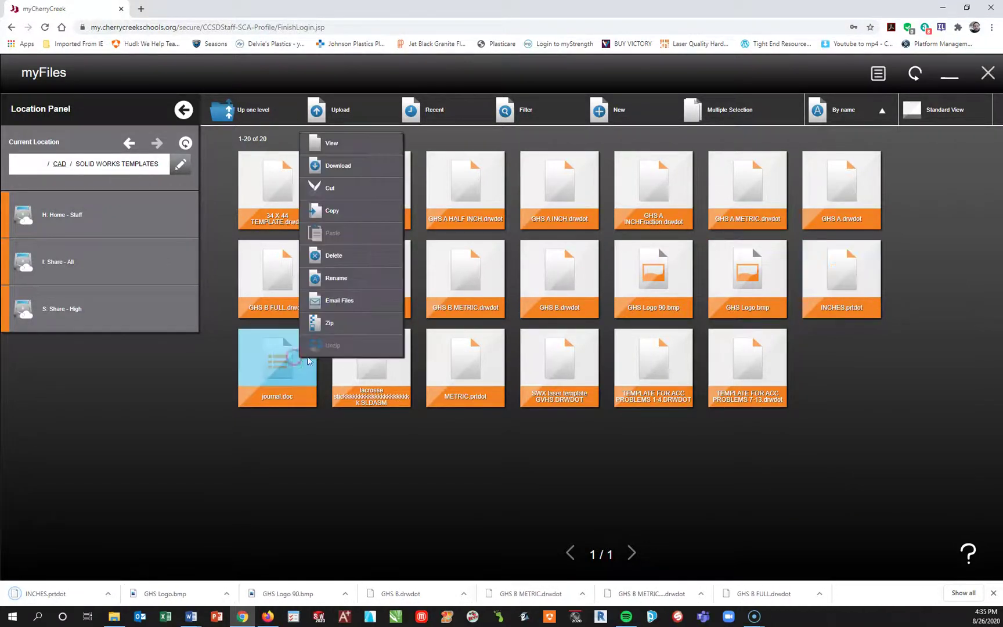
{"action": "left_click", "coordinate": [340, 167]}
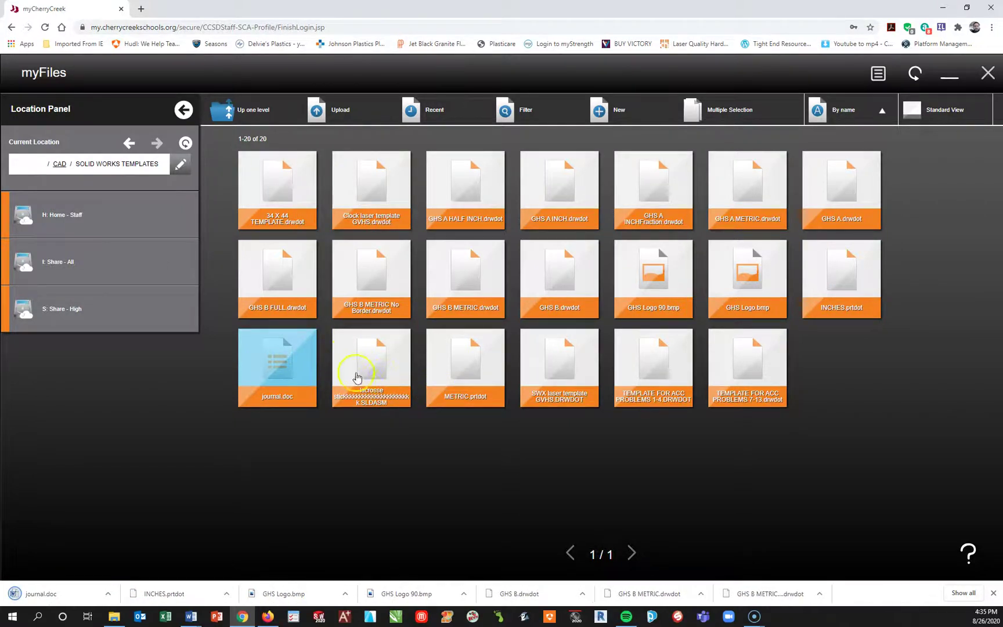
{"action": "right_click", "coordinate": [461, 380]}
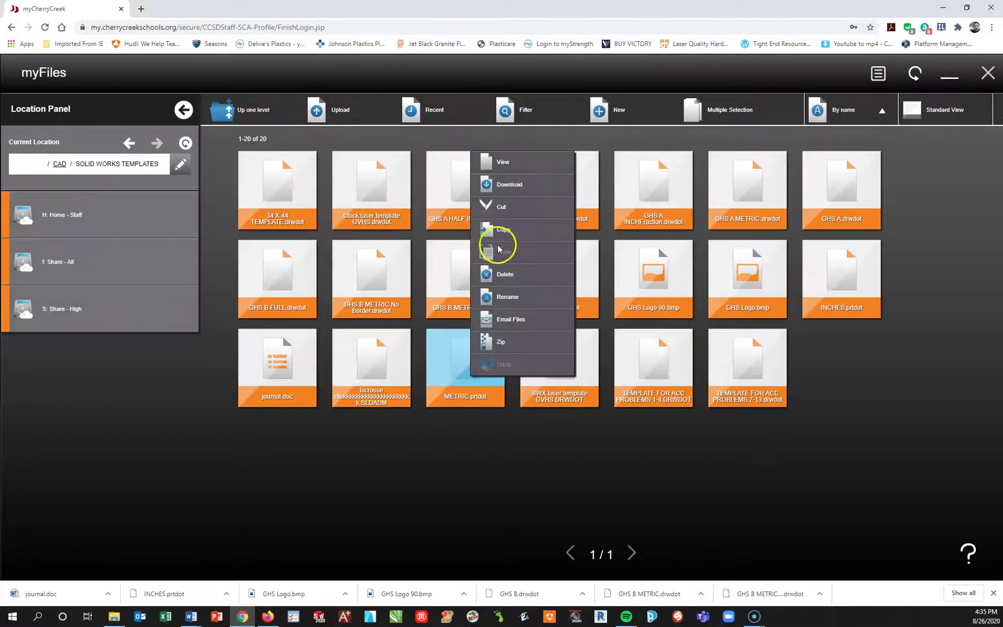
{"action": "left_click", "coordinate": [505, 196]}
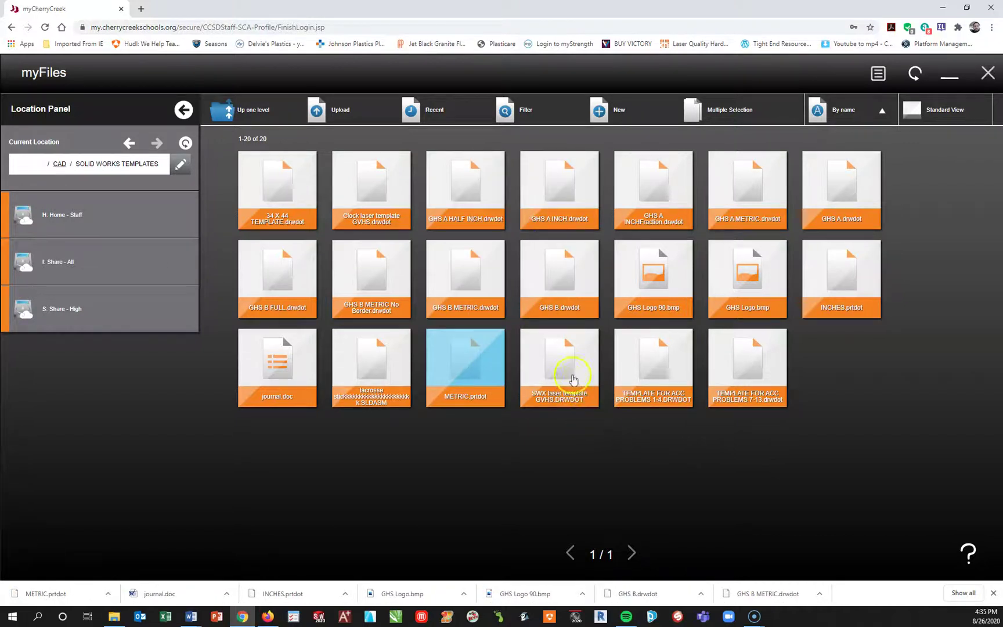
{"action": "right_click", "coordinate": [570, 375]}
{"action": "left_click", "coordinate": [632, 184]}
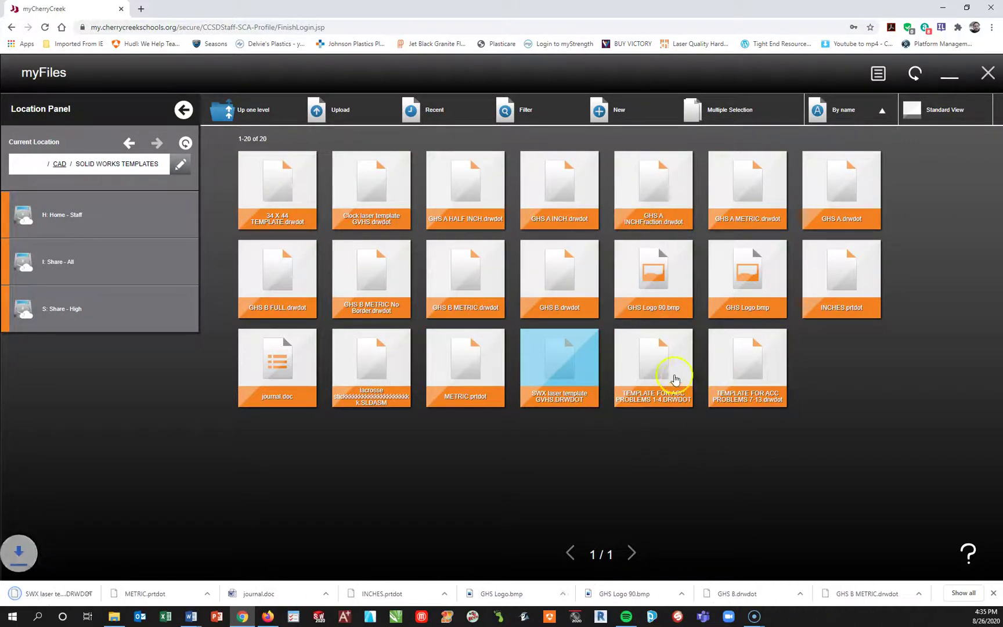
{"action": "right_click", "coordinate": [653, 369]}
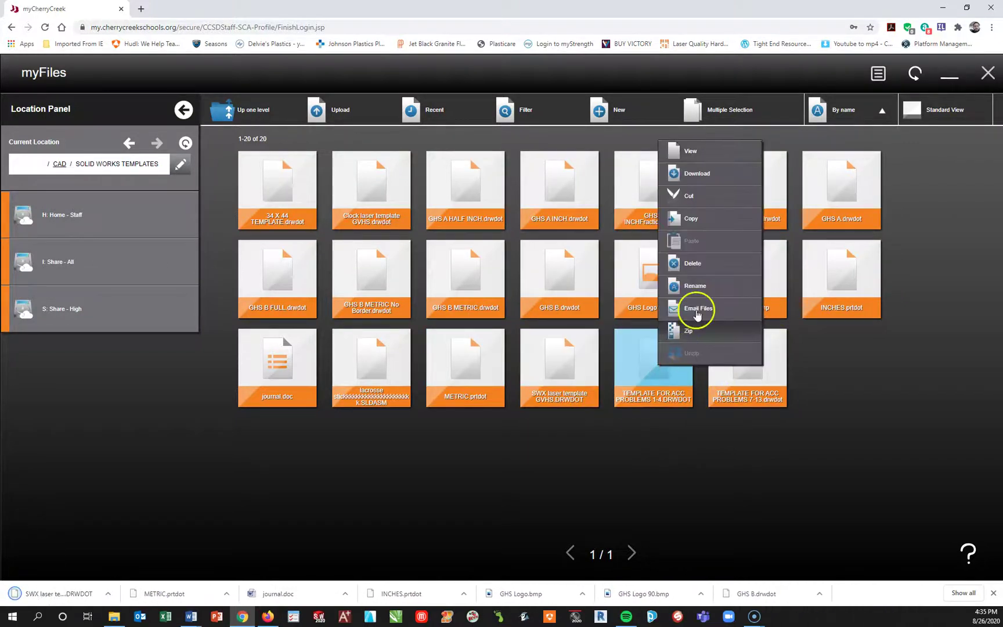
{"action": "left_click", "coordinate": [705, 173]}
{"action": "right_click", "coordinate": [750, 359]}
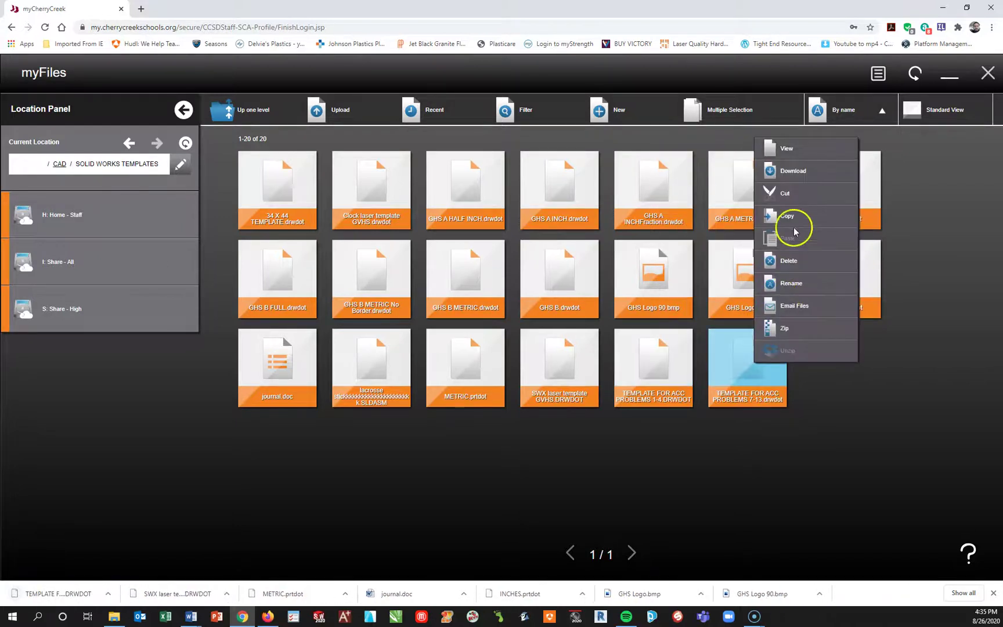
{"action": "left_click", "coordinate": [793, 172]}
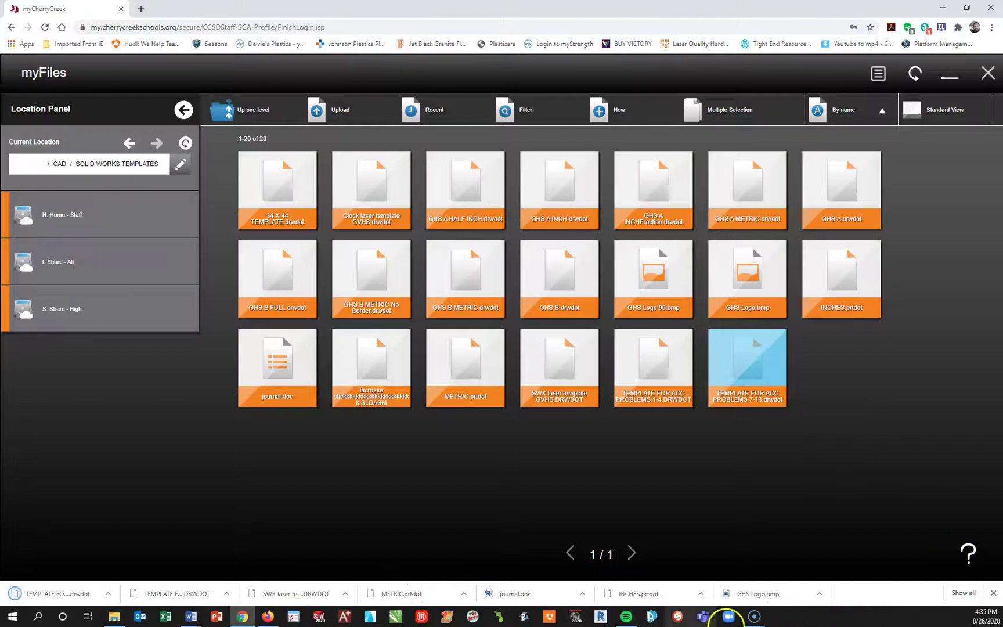
Show the newest download in Downloads and expand This PC > Desktop in the tree.
{"action": "left_click", "coordinate": [109, 594]}
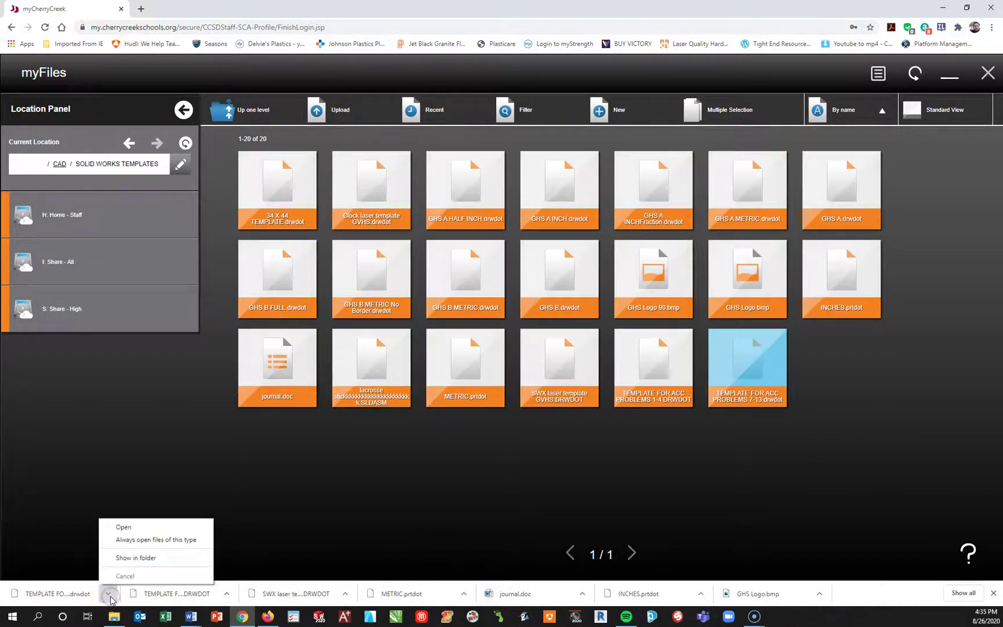
{"action": "left_click", "coordinate": [138, 558]}
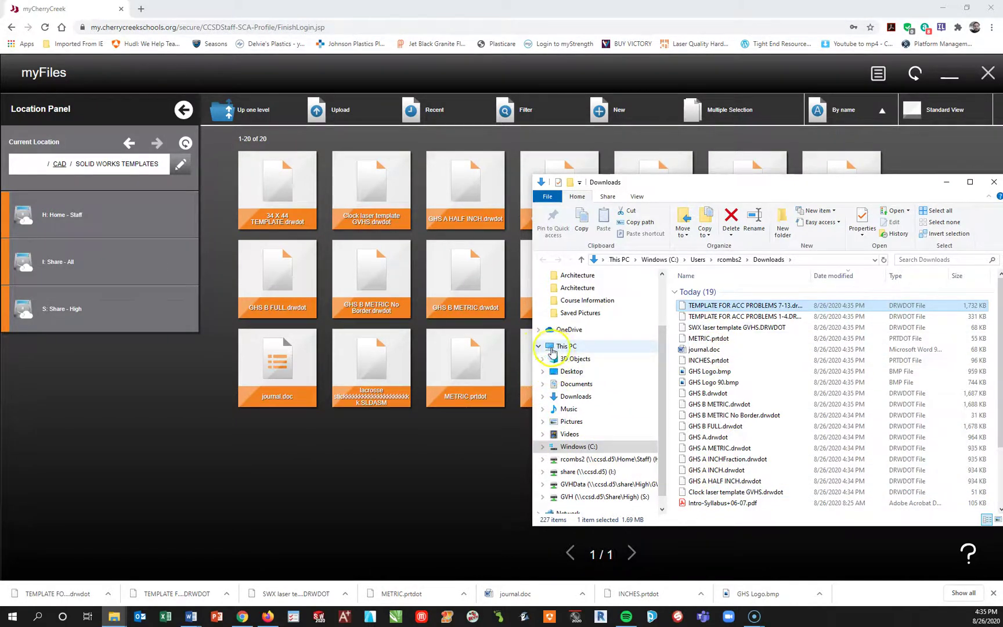
{"action": "left_click", "coordinate": [539, 347]}
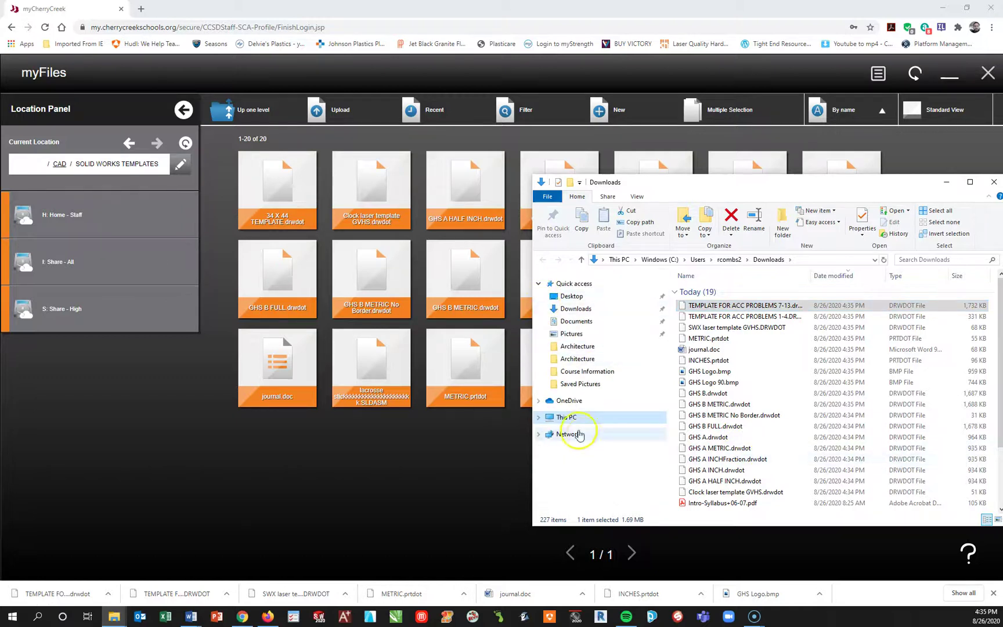
{"action": "left_click", "coordinate": [538, 418]}
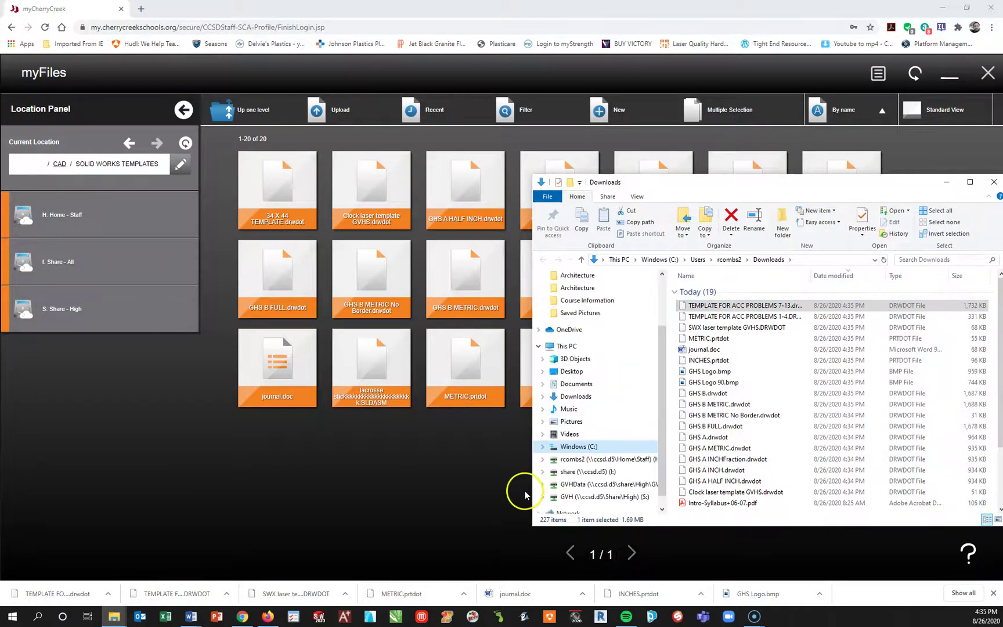
{"action": "left_click", "coordinate": [543, 372]}
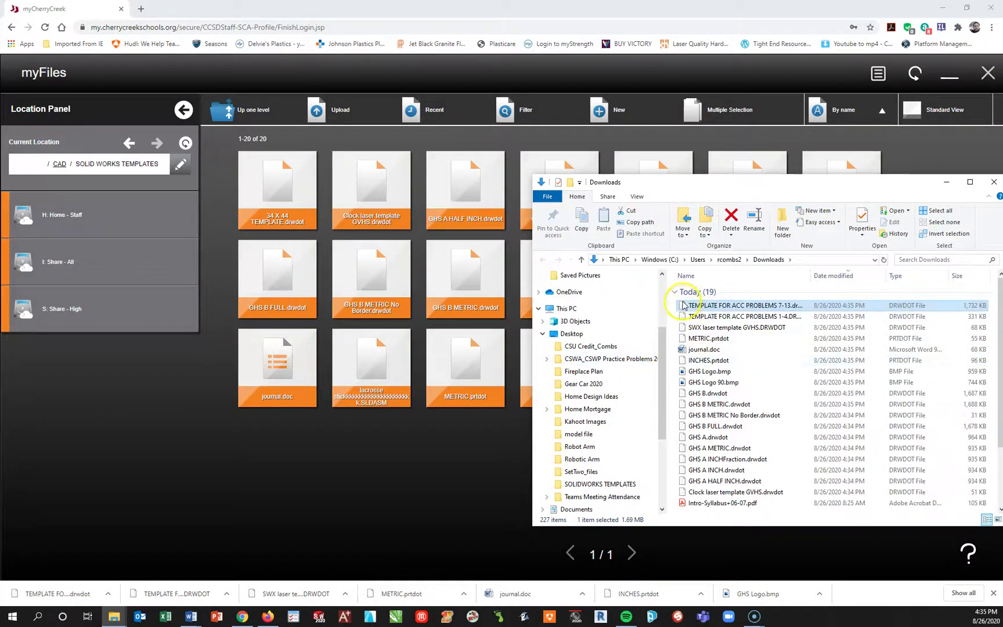
Move TEMPLATE FOR ACC PROBLEMS 7-13 into SOLIDWORKS TEMPLATES and begin selecting the other downloads.
{"action": "left_click_drag", "start_coordinate": [682, 307], "coordinate": [627, 486]}
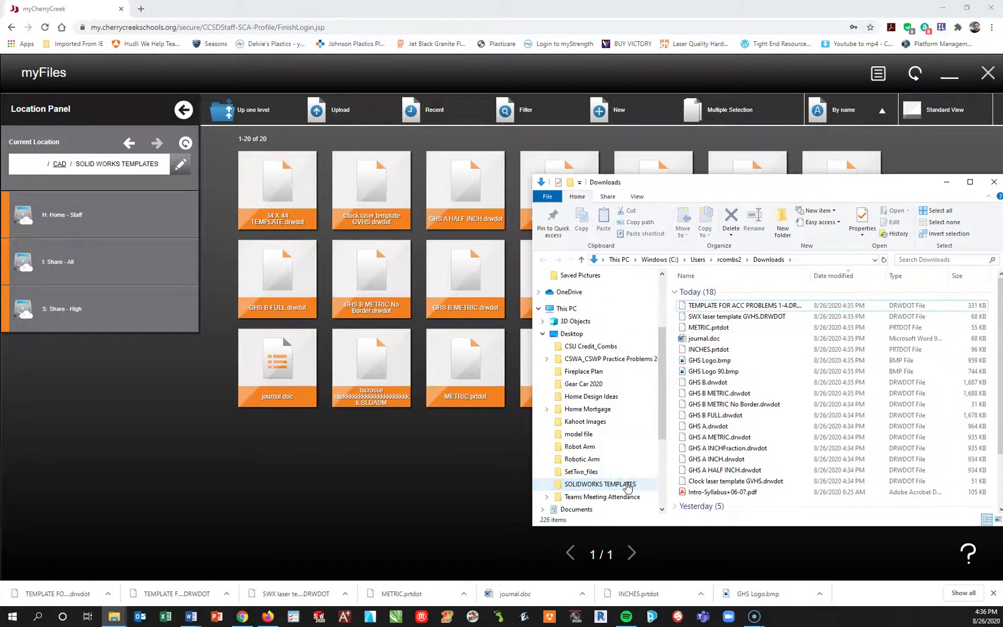
{"action": "left_click", "coordinate": [725, 307]}
{"action": "left_click", "coordinate": [727, 316], "text": "ctrl"}
{"action": "left_click_drag", "start_coordinate": [726, 316], "coordinate": [711, 344]}
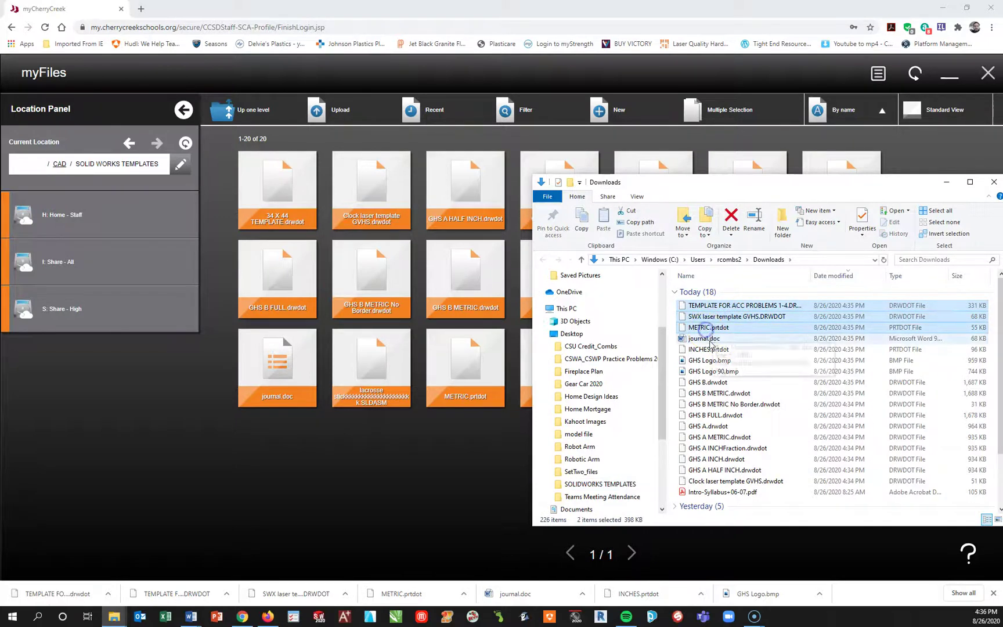
{"action": "left_click", "coordinate": [705, 338], "text": "ctrl"}
{"action": "left_click", "coordinate": [706, 350], "text": "ctrl"}
{"action": "left_click", "coordinate": [707, 360], "text": "ctrl"}
{"action": "left_click", "coordinate": [708, 371], "text": "ctrl"}
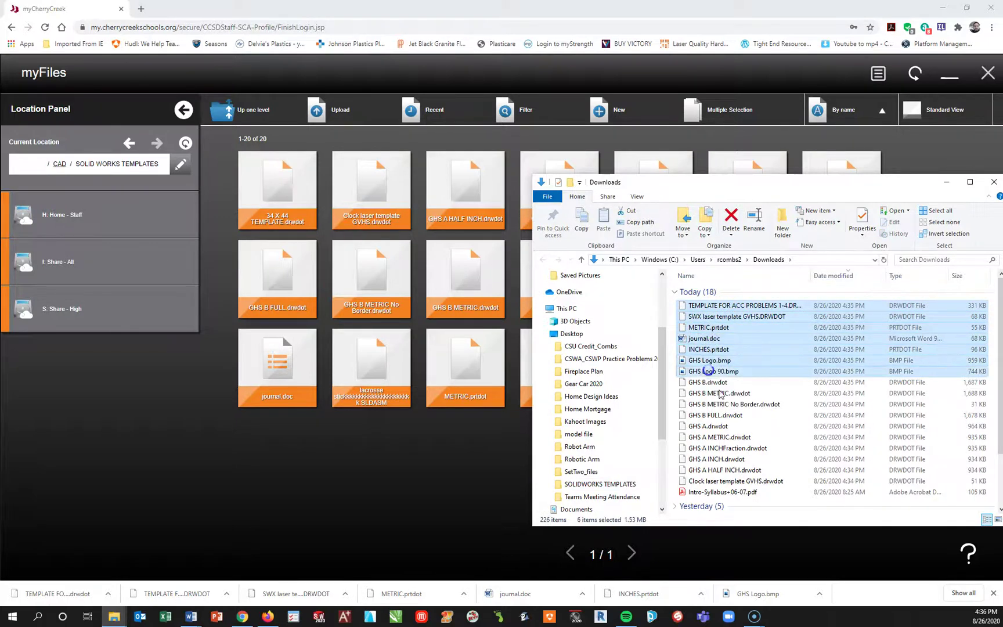
{"action": "left_click", "coordinate": [711, 382], "text": "ctrl"}
{"action": "left_click", "coordinate": [711, 393], "text": "ctrl"}
{"action": "left_click", "coordinate": [711, 404], "text": "ctrl"}
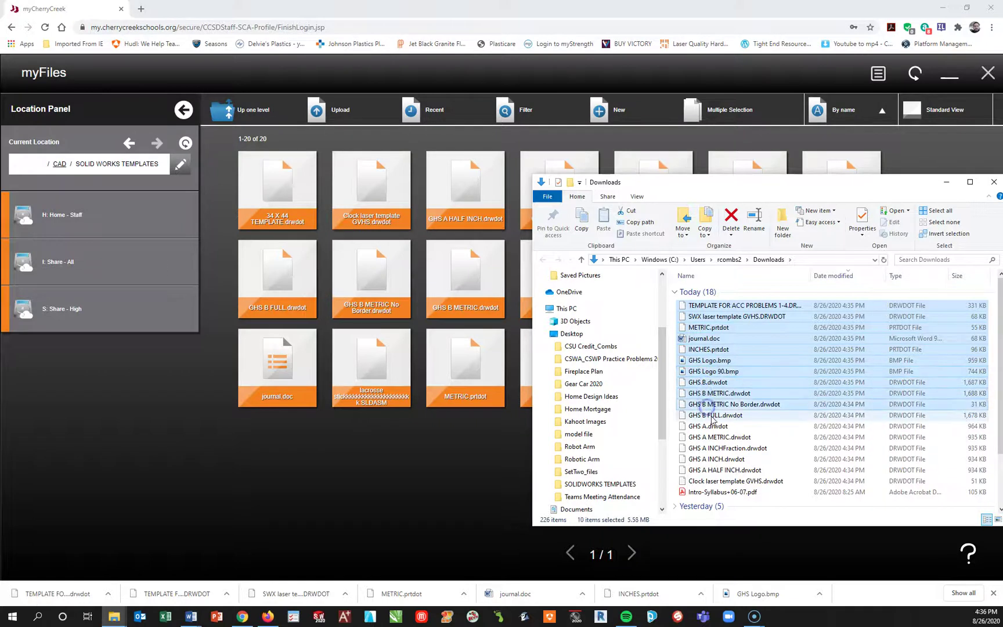
{"action": "left_click", "coordinate": [712, 415], "text": "ctrl"}
{"action": "left_click", "coordinate": [715, 426], "text": "ctrl"}
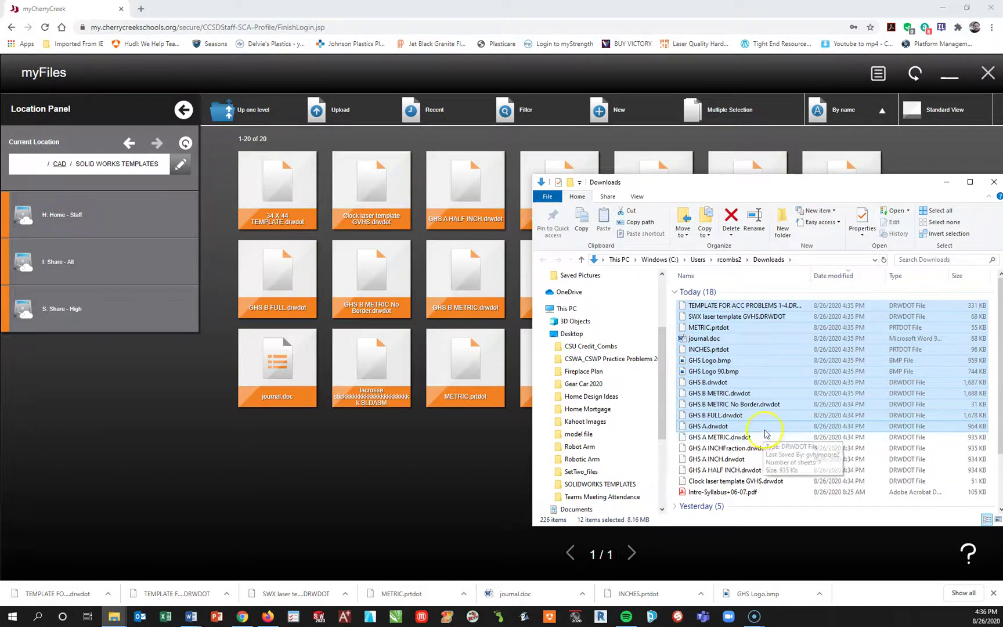
Select the 17 downloads from TEMPLATE FOR ACC PROBLEMS 1-4 to Clock laser template and move them into SOLIDWORKS TEMPLATES.
{"action": "left_click", "coordinate": [776, 351]}
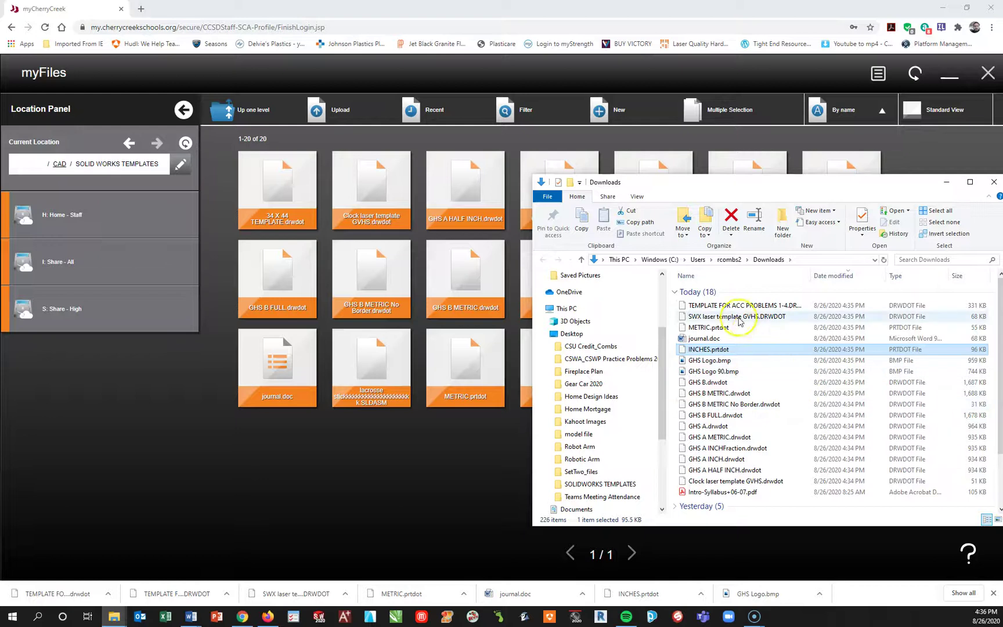
{"action": "left_click", "coordinate": [723, 308]}
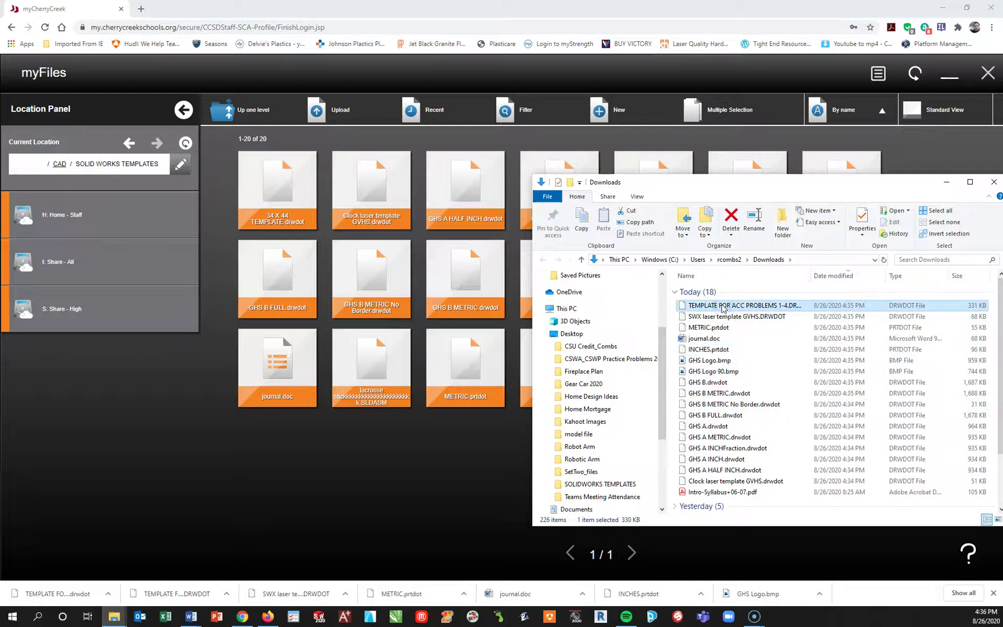
{"action": "left_click", "coordinate": [716, 482], "text": "shift"}
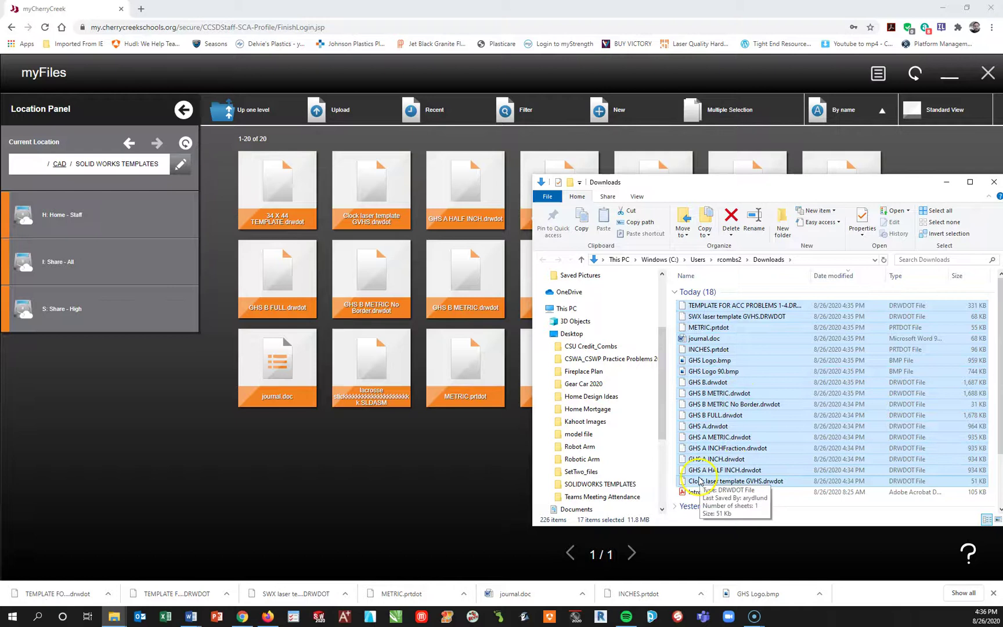
{"action": "left_click_drag", "start_coordinate": [701, 482], "coordinate": [629, 486]}
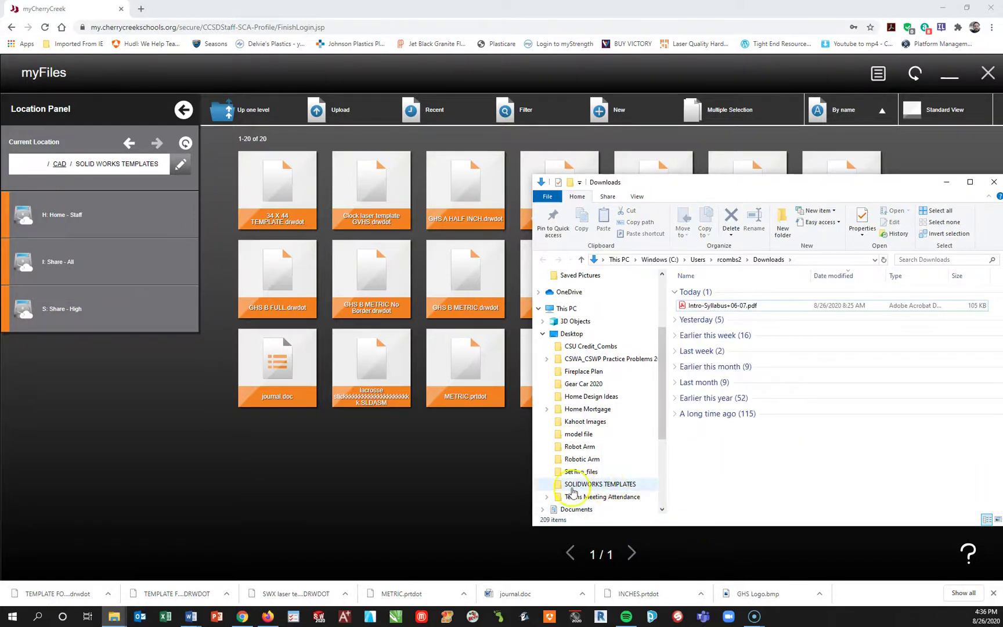
Reposition the Explorer window, open SOLIDWORKS TEMPLATES, and collapse the Desktop branch.
{"action": "left_click_drag", "start_coordinate": [676, 181], "coordinate": [443, 133]}
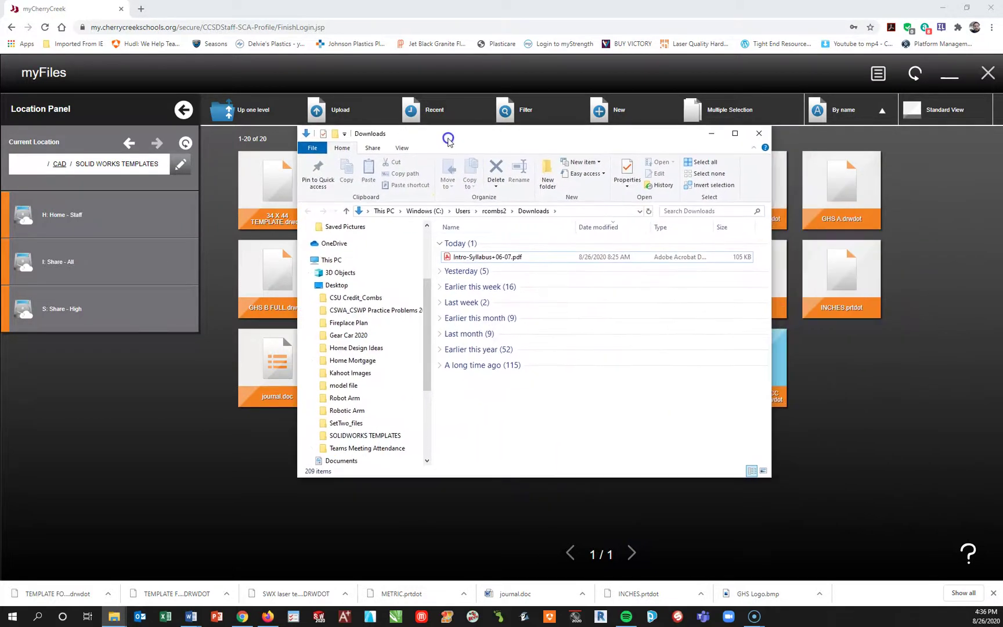
{"action": "left_click", "coordinate": [339, 436]}
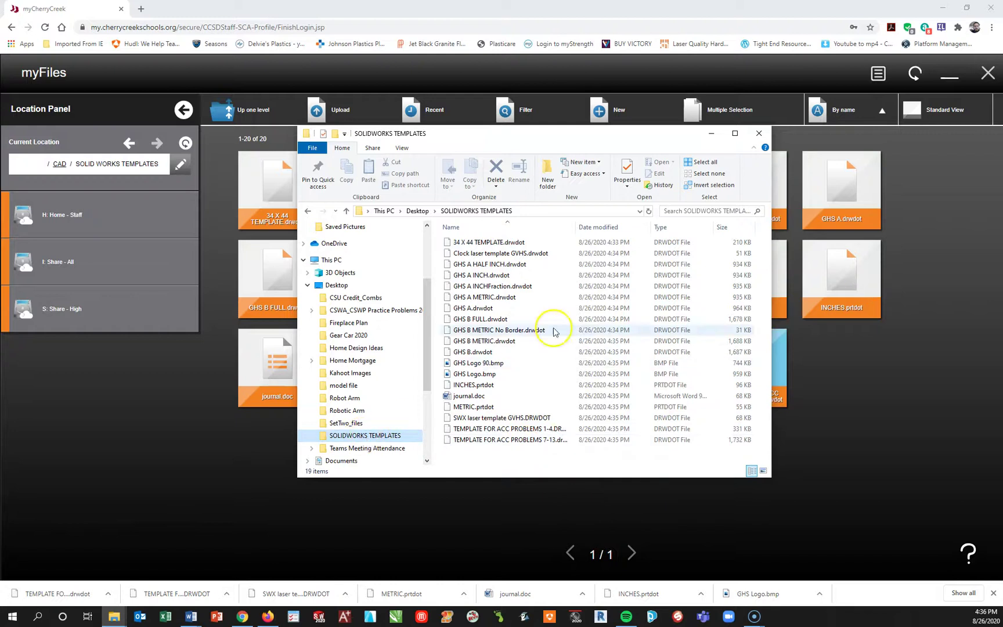
{"action": "left_click", "coordinate": [307, 285]}
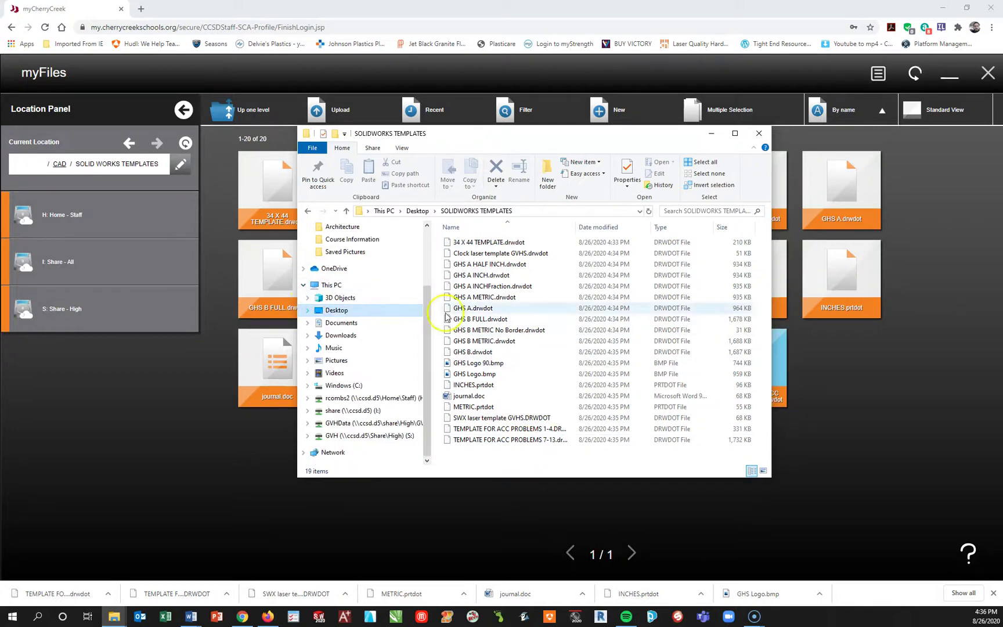